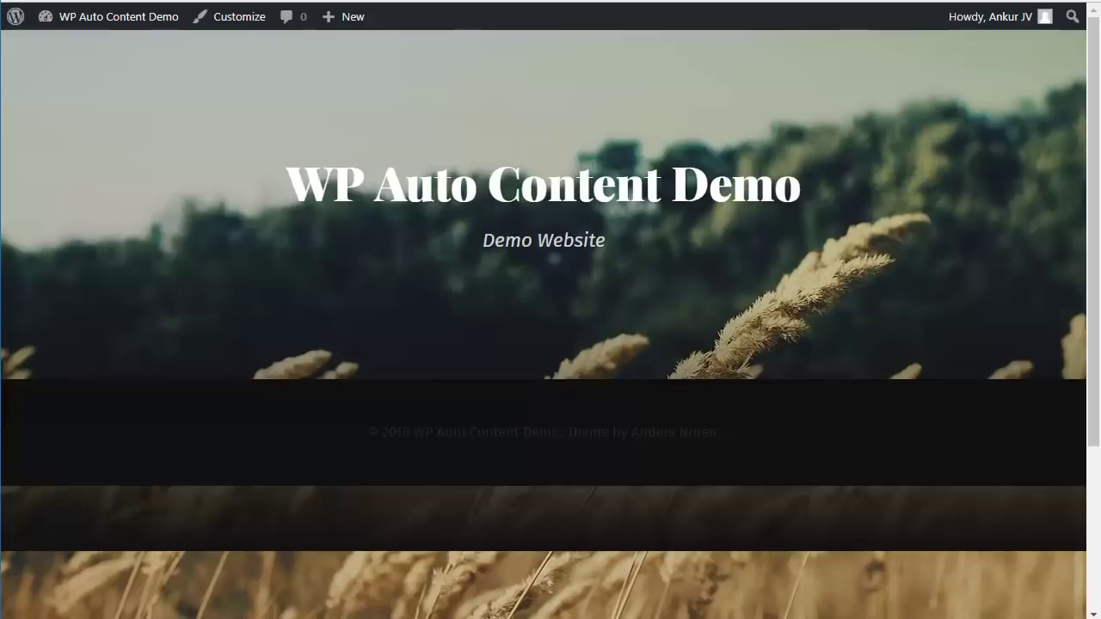
Scroll the front page to confirm it has no posts yet.
scroll(717, 210, down, 3)
scroll(685, 301, up, 2)
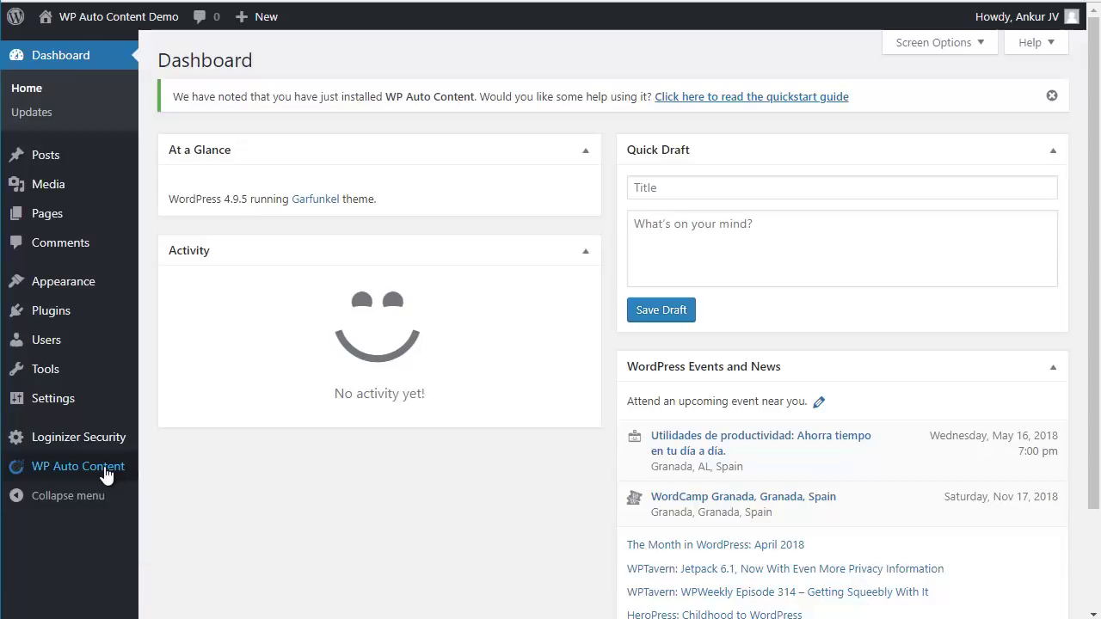
Create a new WP Auto Content campaign named 'Learn photography'.
mouse_move(86, 467)
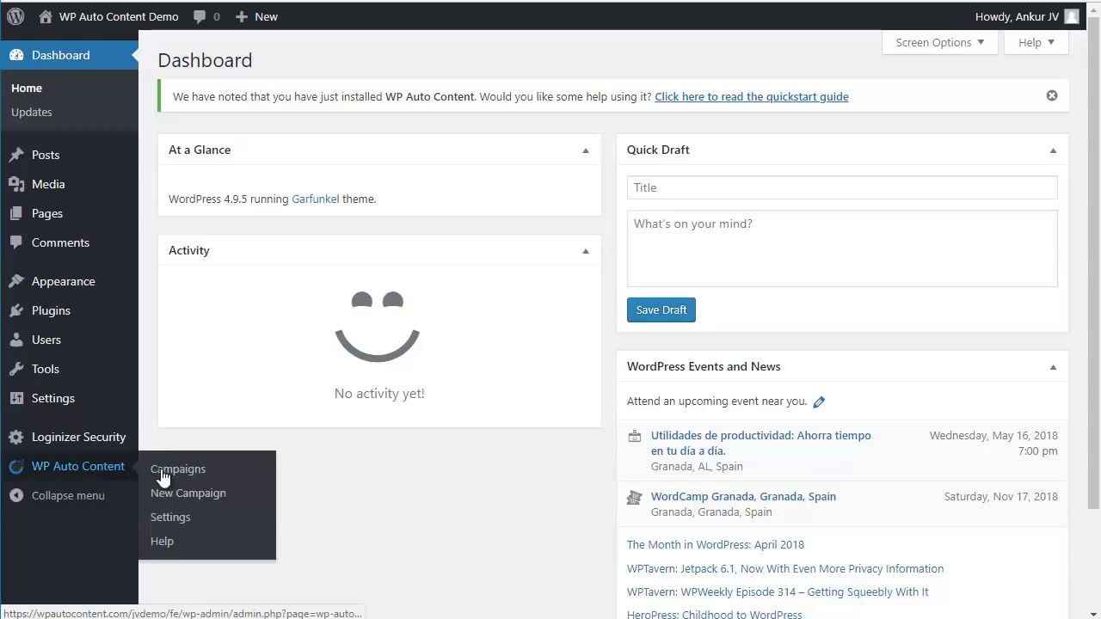
click(162, 472)
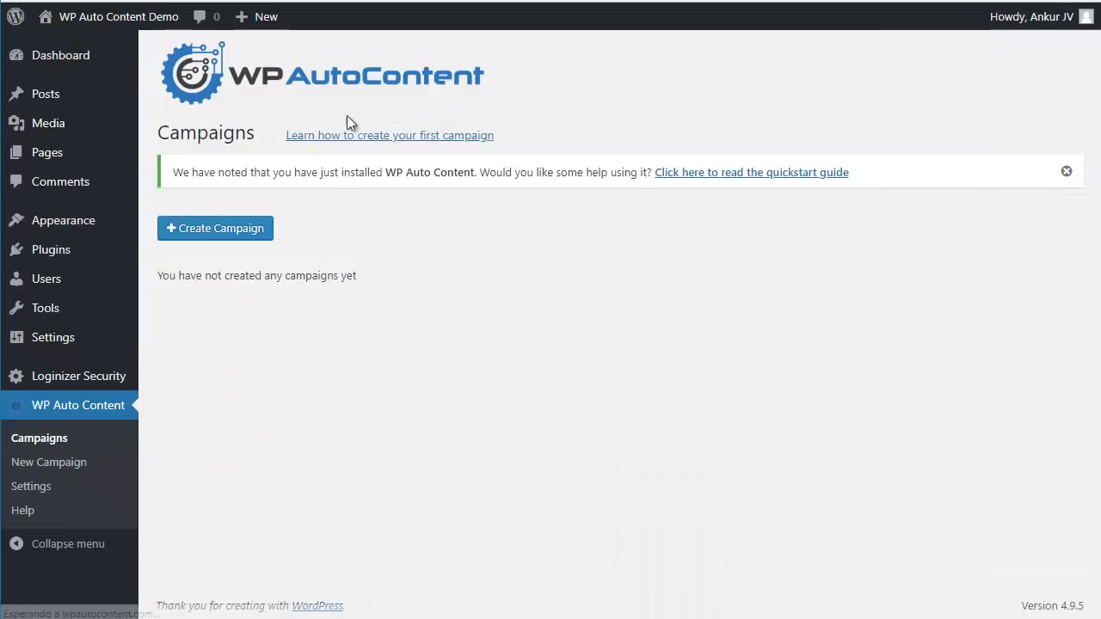
click(211, 236)
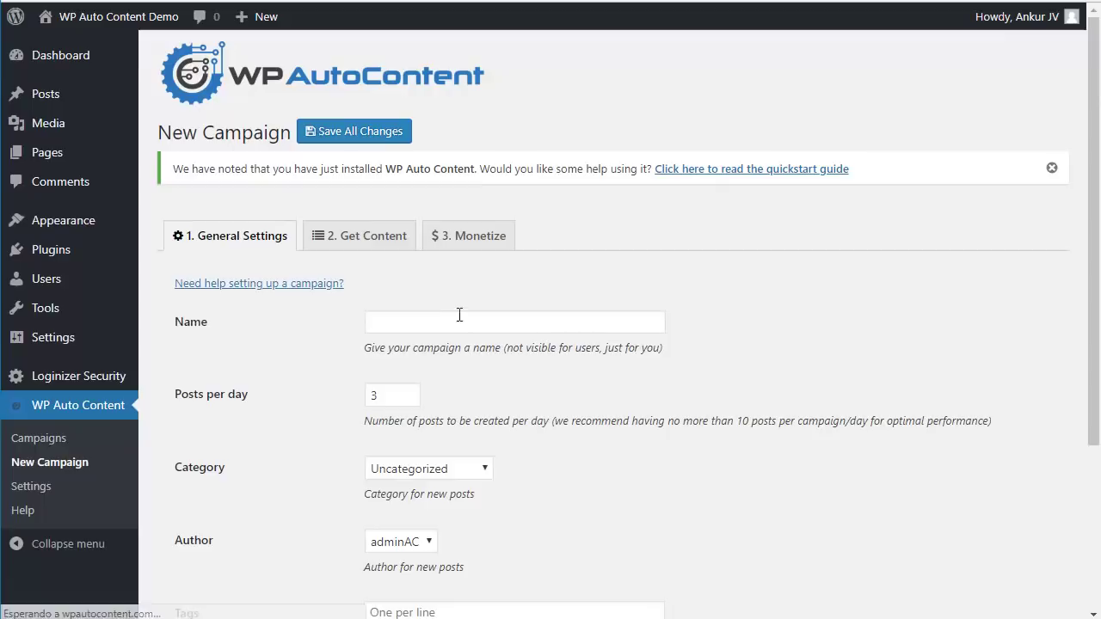
click(451, 324)
text(le)
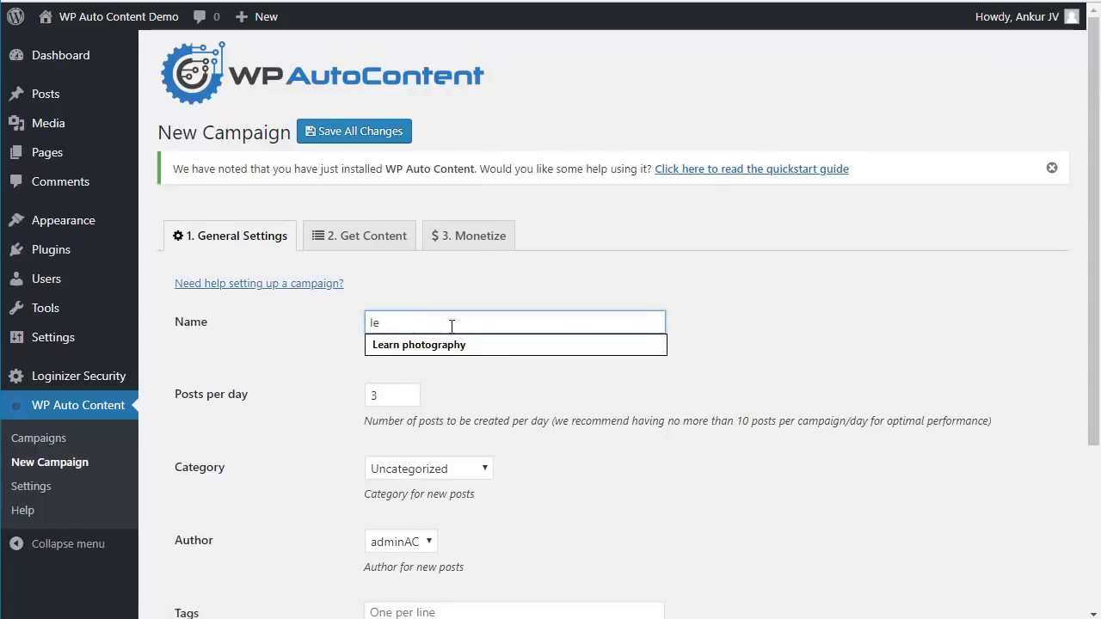
click(442, 344)
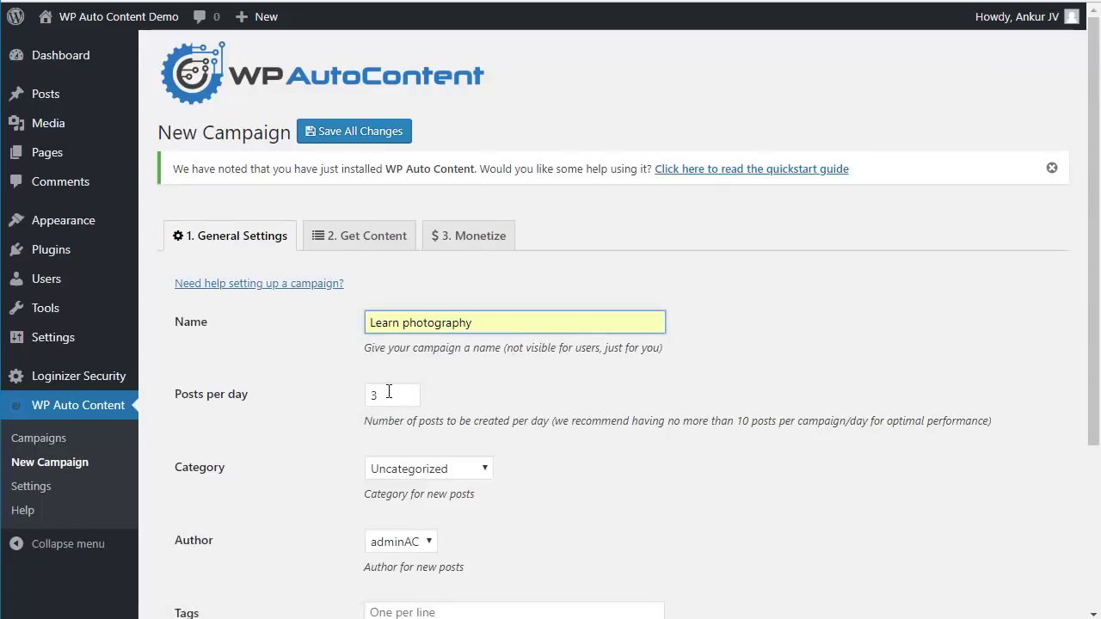
File the campaign's posts under the Photography tips category and select the Tags box.
scroll(574, 336, down, 2)
click(427, 296)
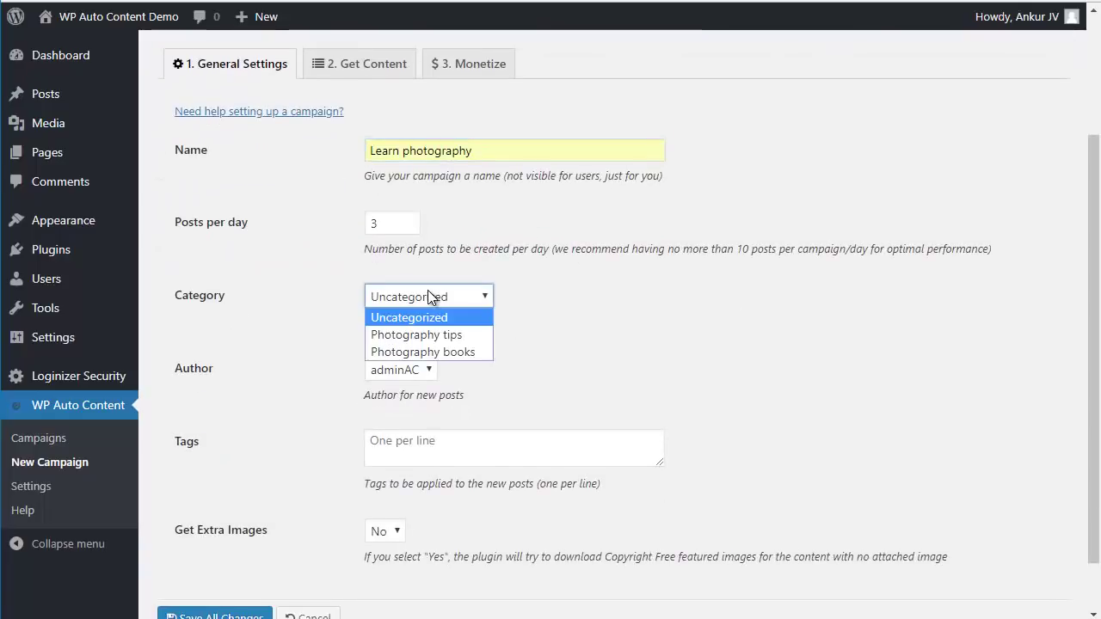
click(410, 335)
scroll(623, 303, down, 1)
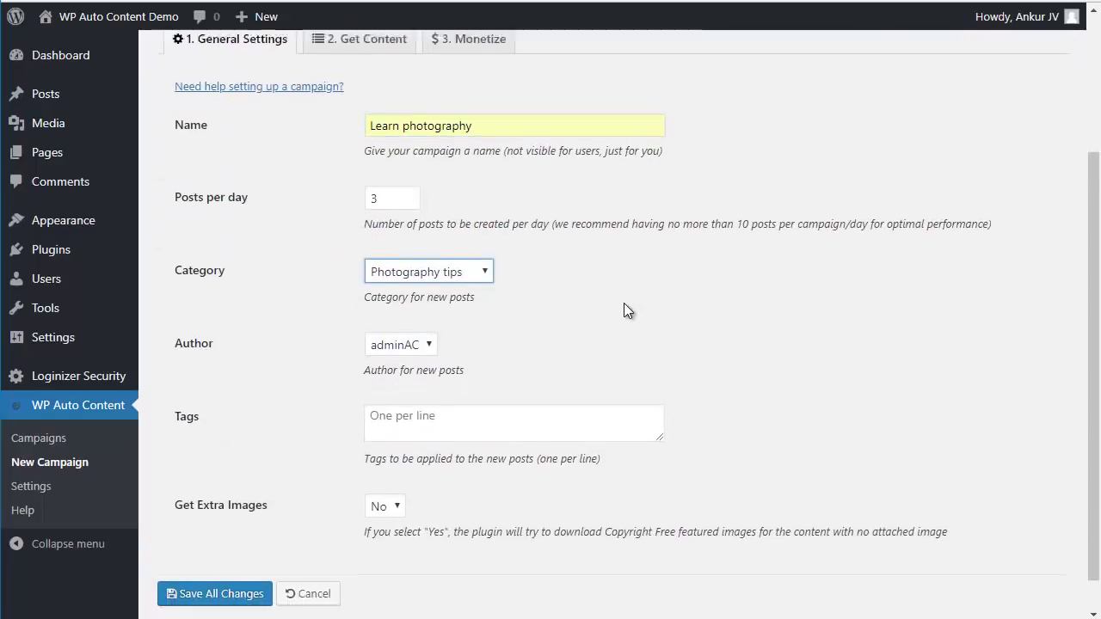
click(444, 378)
scroll(713, 362, up, 1)
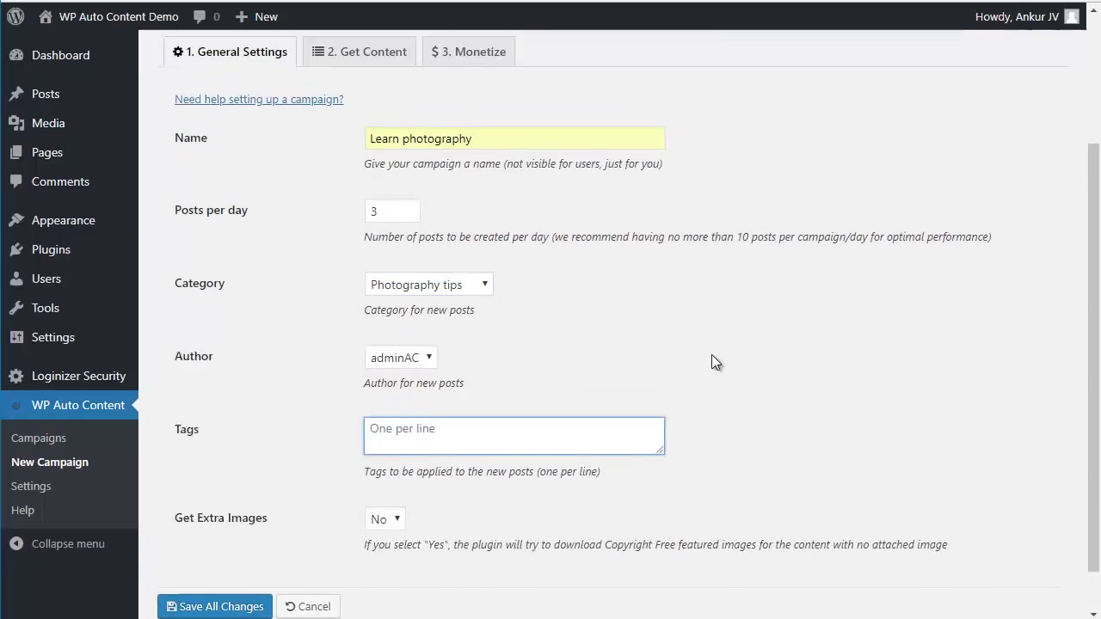
scroll(418, 499, up, 2)
Add a Youtube Videos content source searching the keyword 'learn photography'.
click(388, 245)
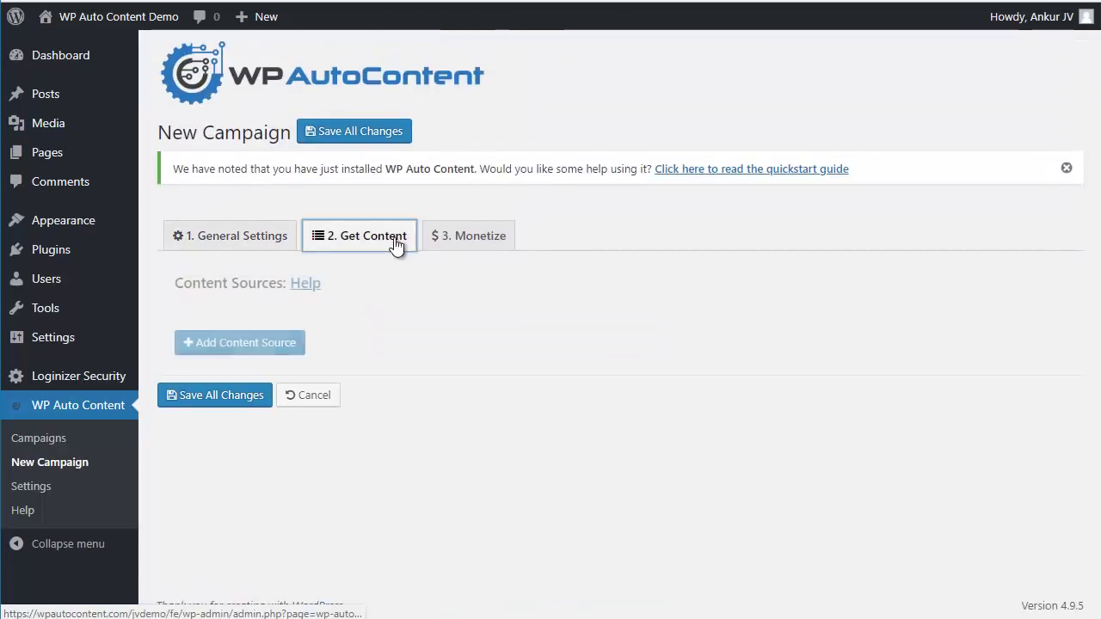
click(269, 343)
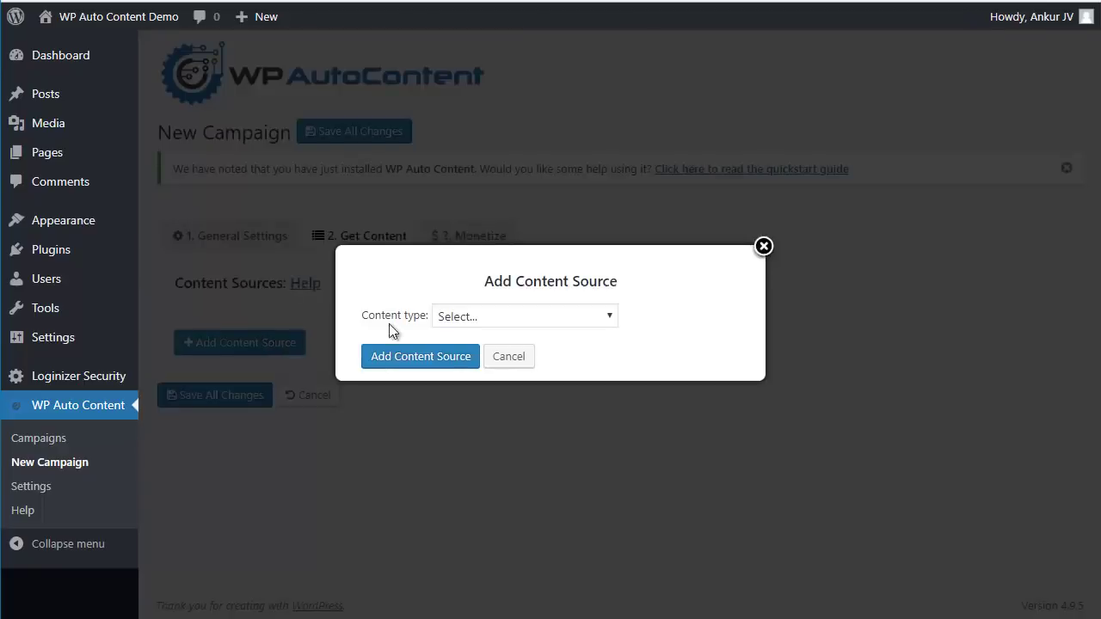
click(470, 319)
scroll(504, 388, down, 1)
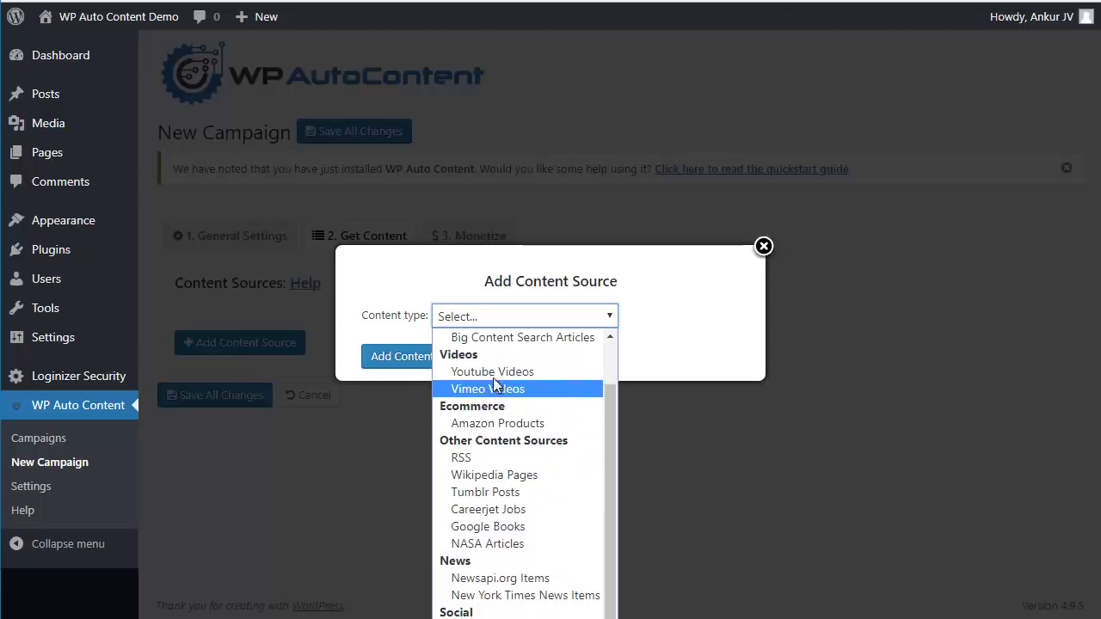
click(492, 375)
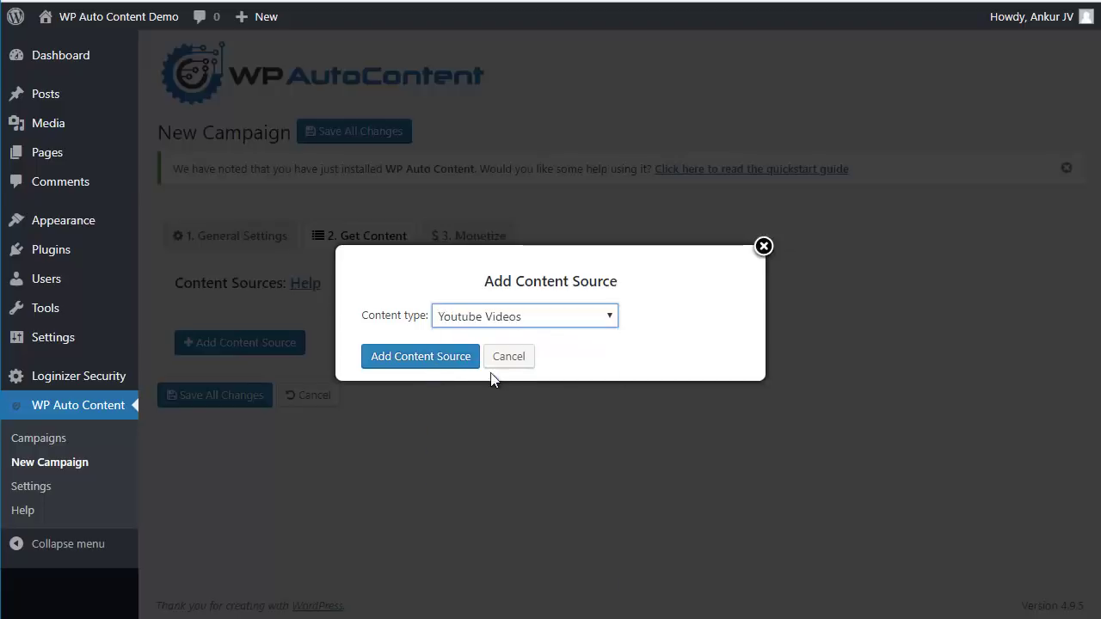
click(436, 364)
click(474, 457)
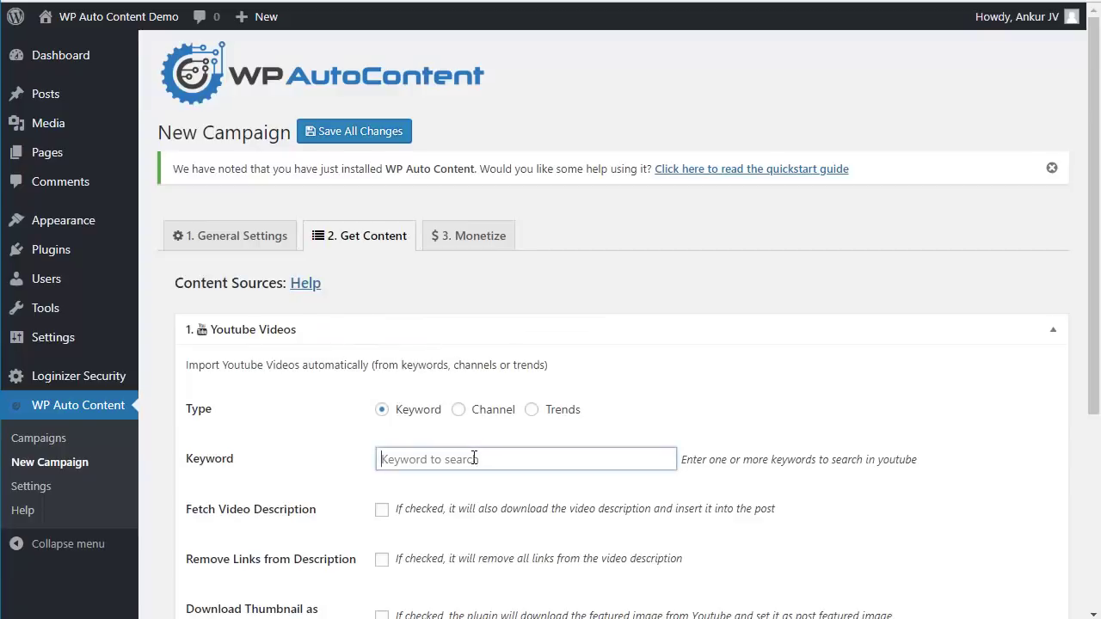
click(467, 482)
Enable descriptions without links, thumbnail featured images and video tags, then save the campaign.
scroll(786, 311, down, 3)
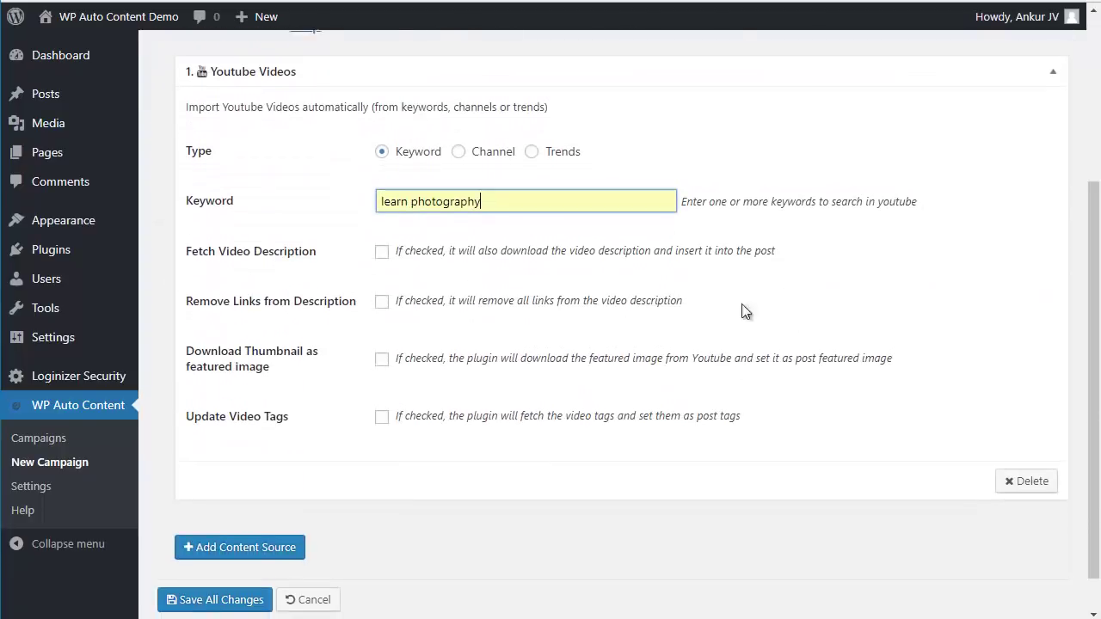
click(381, 252)
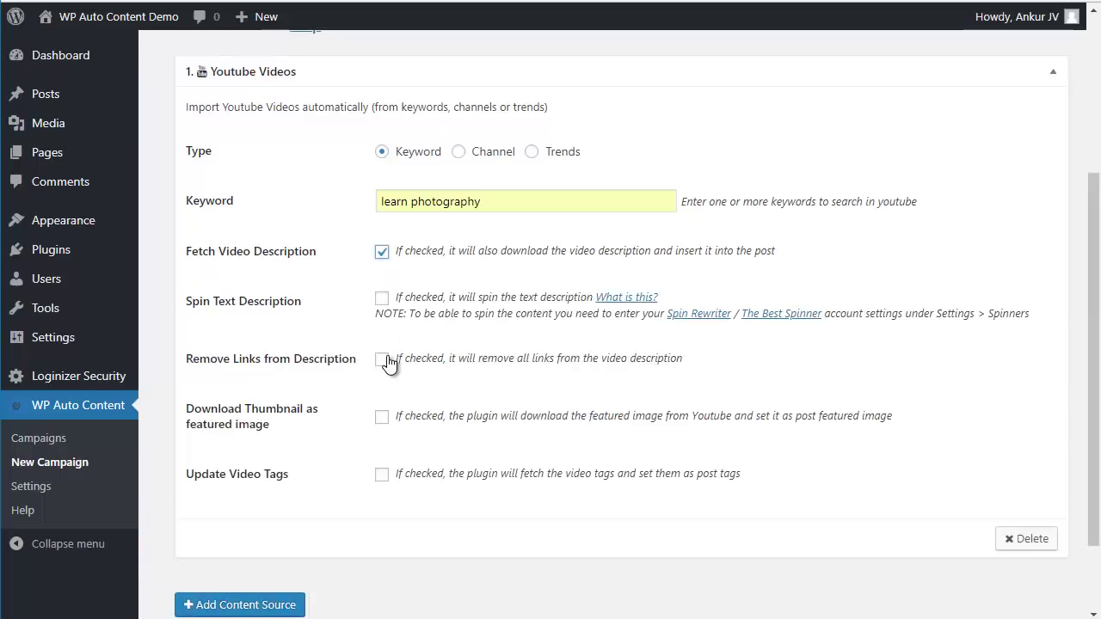
click(386, 361)
click(382, 418)
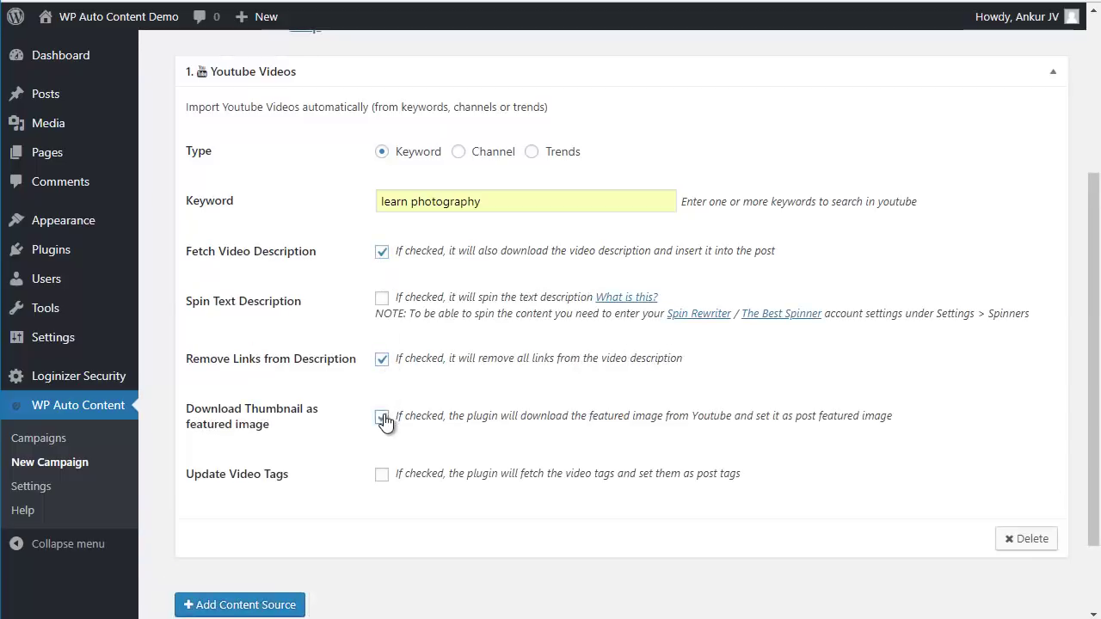
click(383, 477)
scroll(565, 425, up, 1)
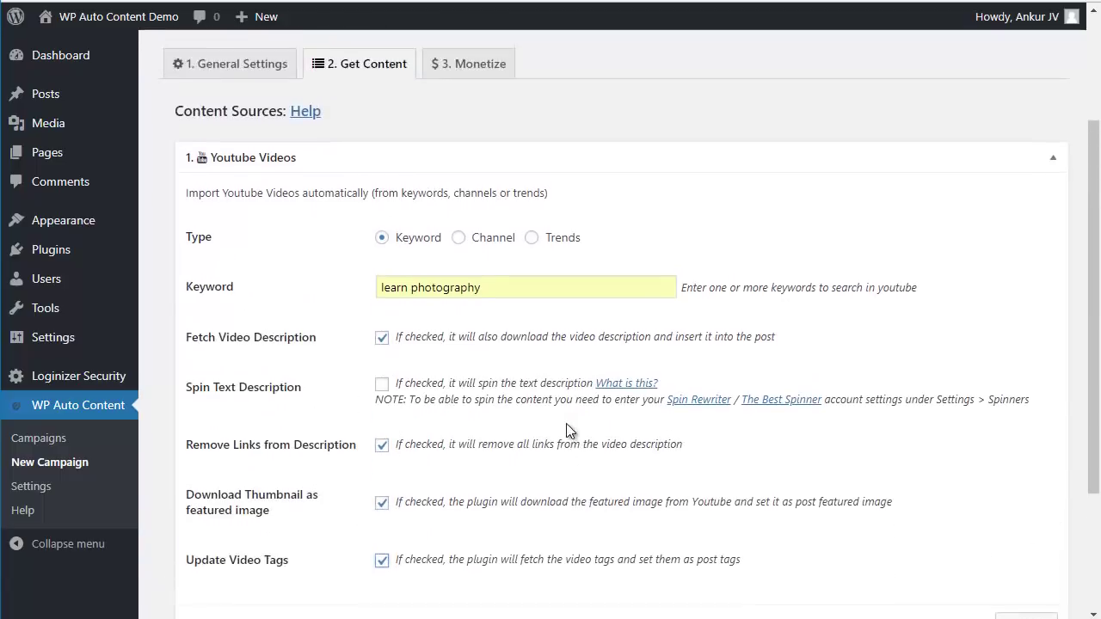
scroll(565, 424, down, 2)
click(211, 555)
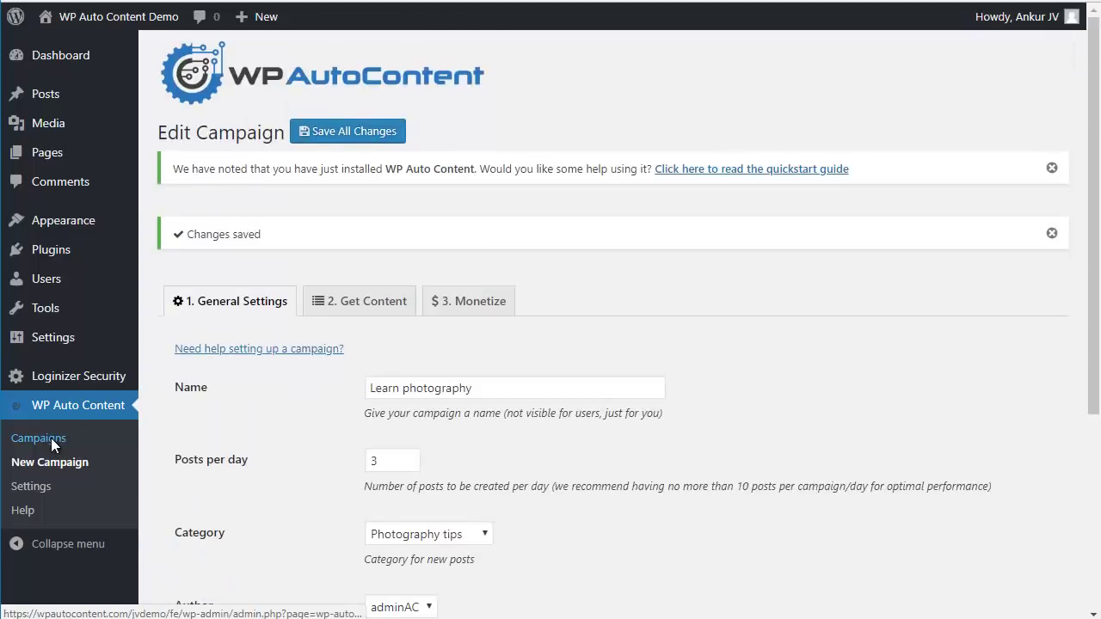
Create another campaign named 'Photography books'.
click(51, 438)
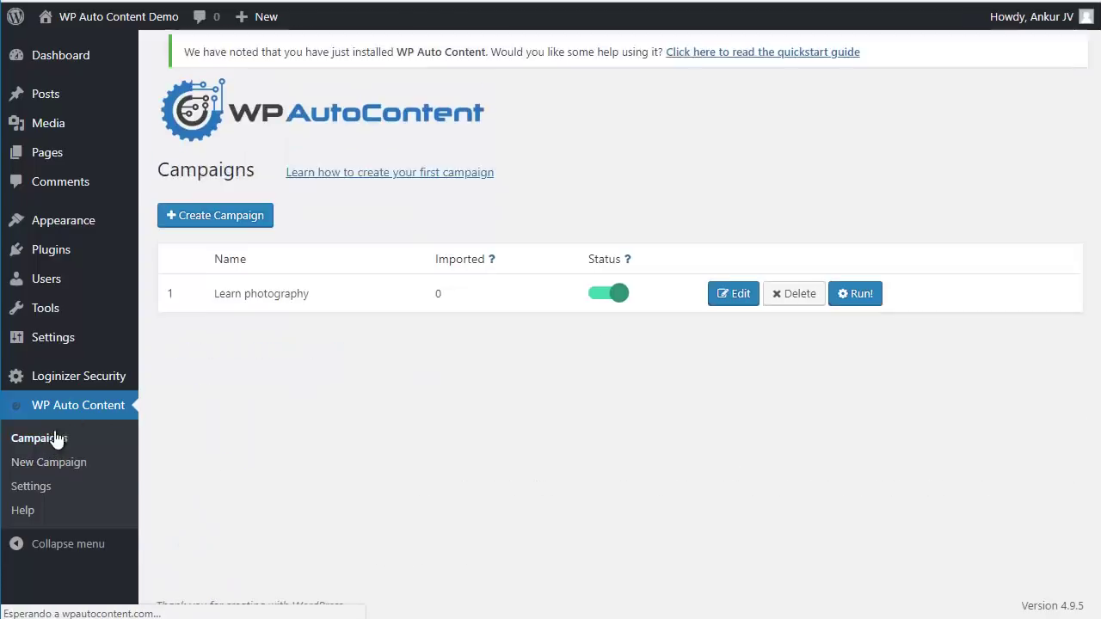
click(225, 230)
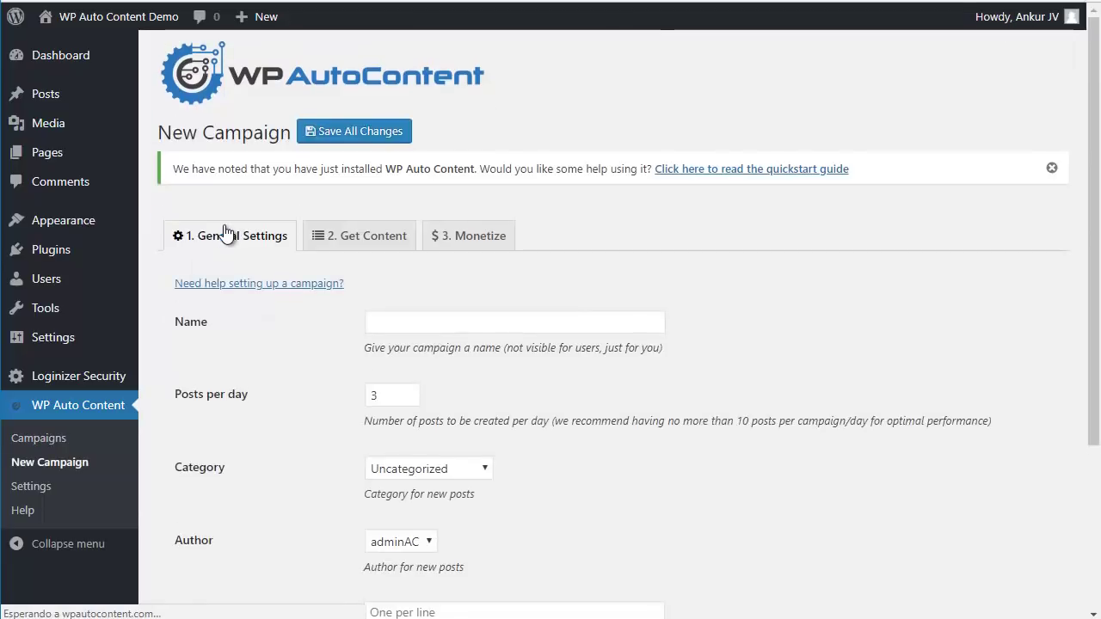
click(423, 325)
text(pho)
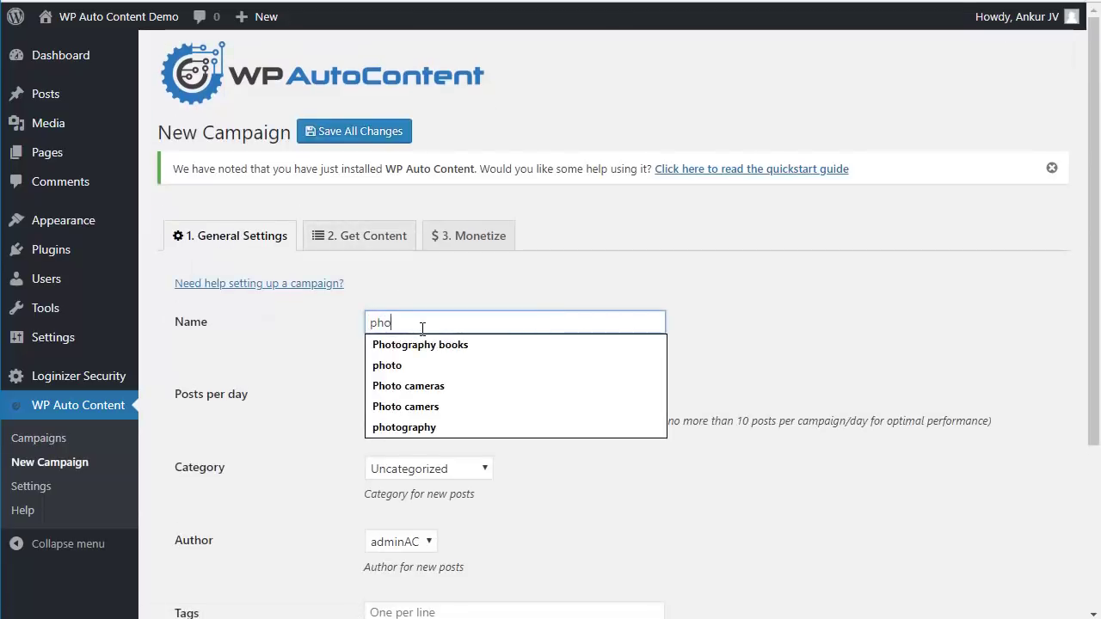
click(434, 345)
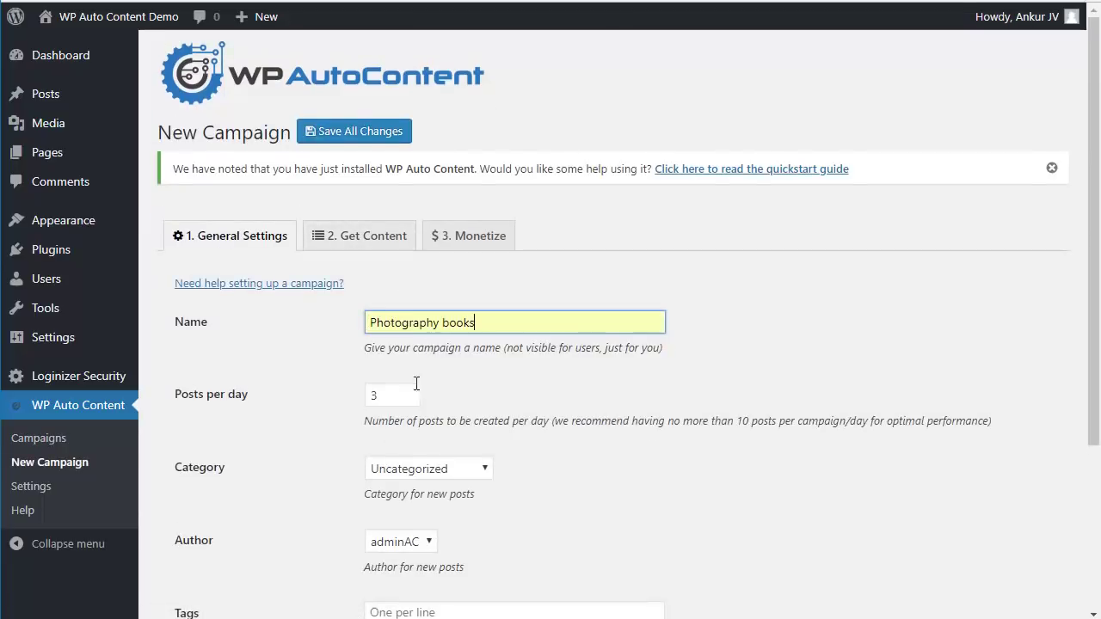
File the campaign's posts under the Photography books category.
scroll(614, 392, down, 2)
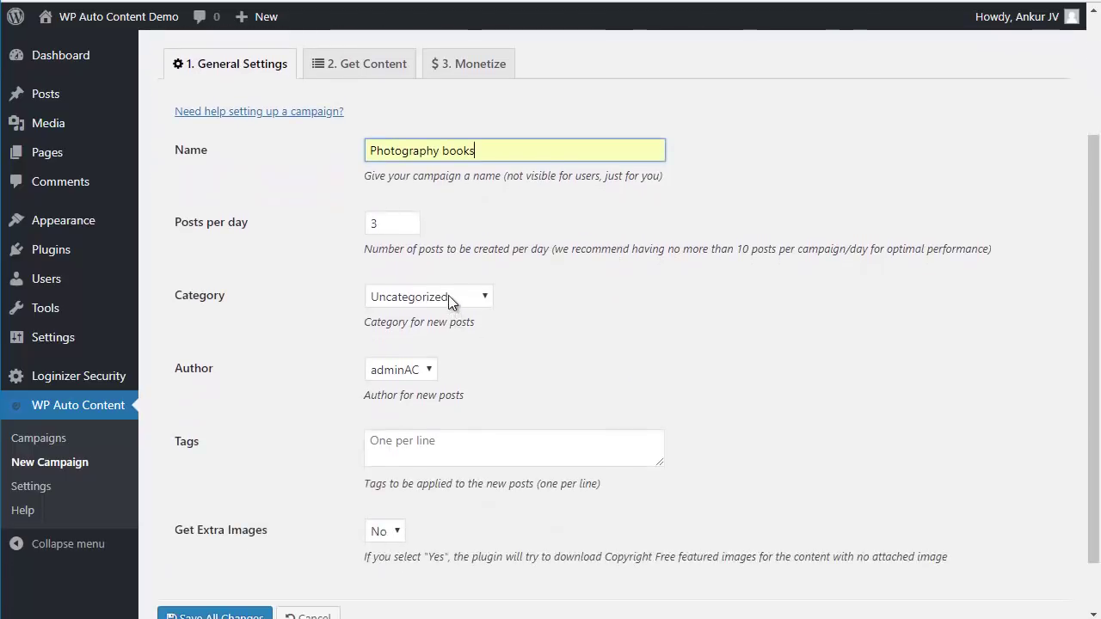
click(448, 297)
click(456, 351)
scroll(636, 336, down, 1)
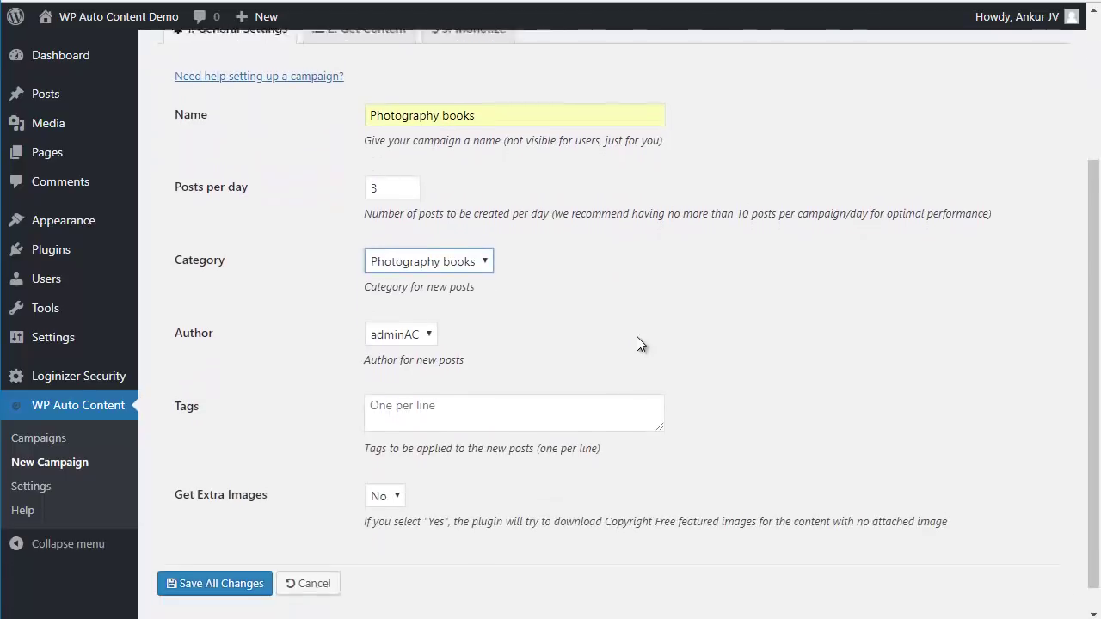
scroll(633, 340, up, 2)
Set the campaign's tags to just 'books', removing 'photography'.
click(419, 472)
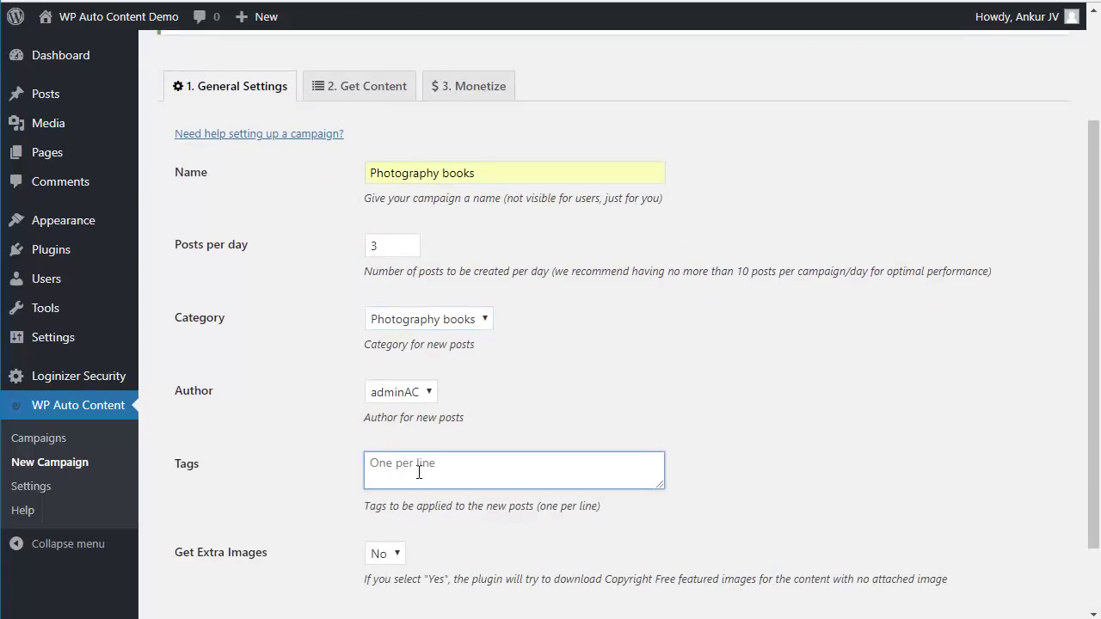
text(photography books)
key(ctrl+Left)
key(ctrl+shift+Left)
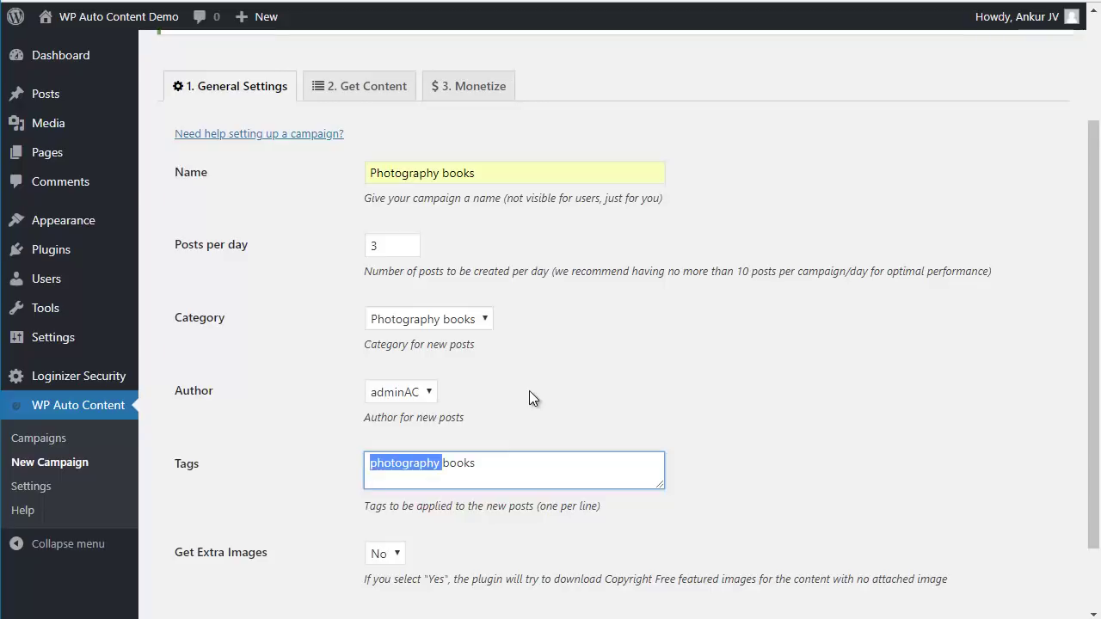
key(BackSpace)
scroll(537, 361, up, 2)
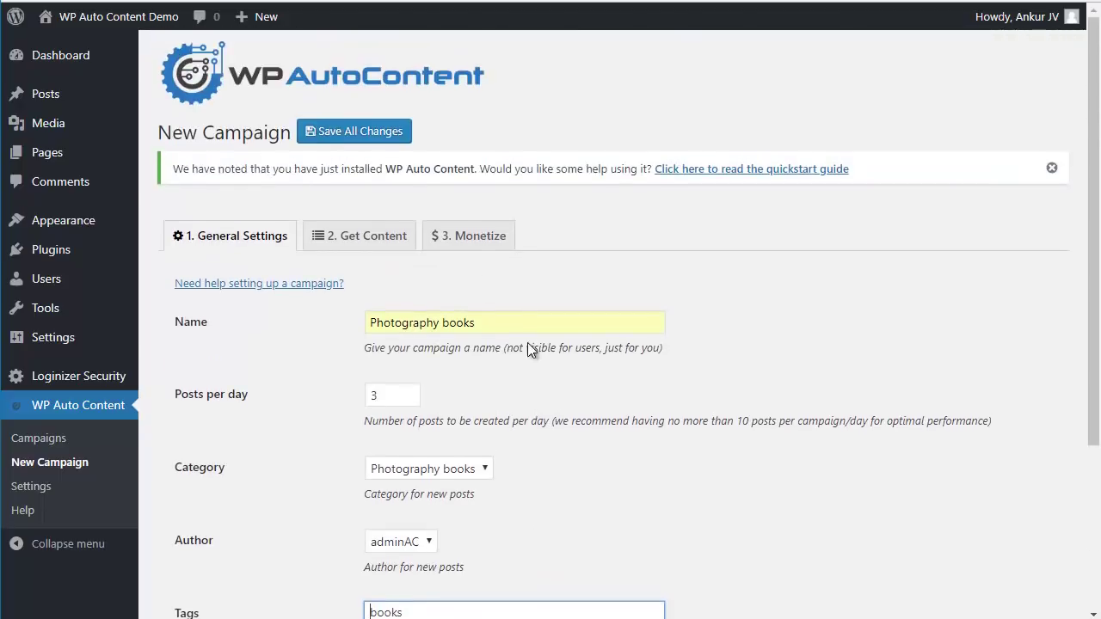
Add an Amazon Products source searching 'photography' in the Books category.
click(376, 238)
click(251, 346)
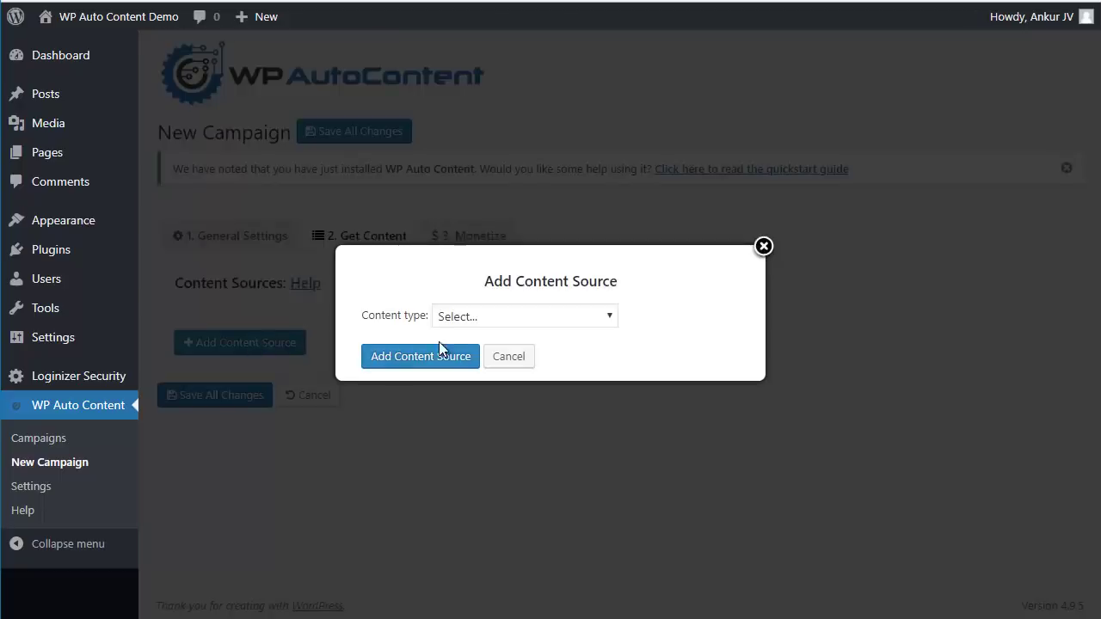
click(479, 317)
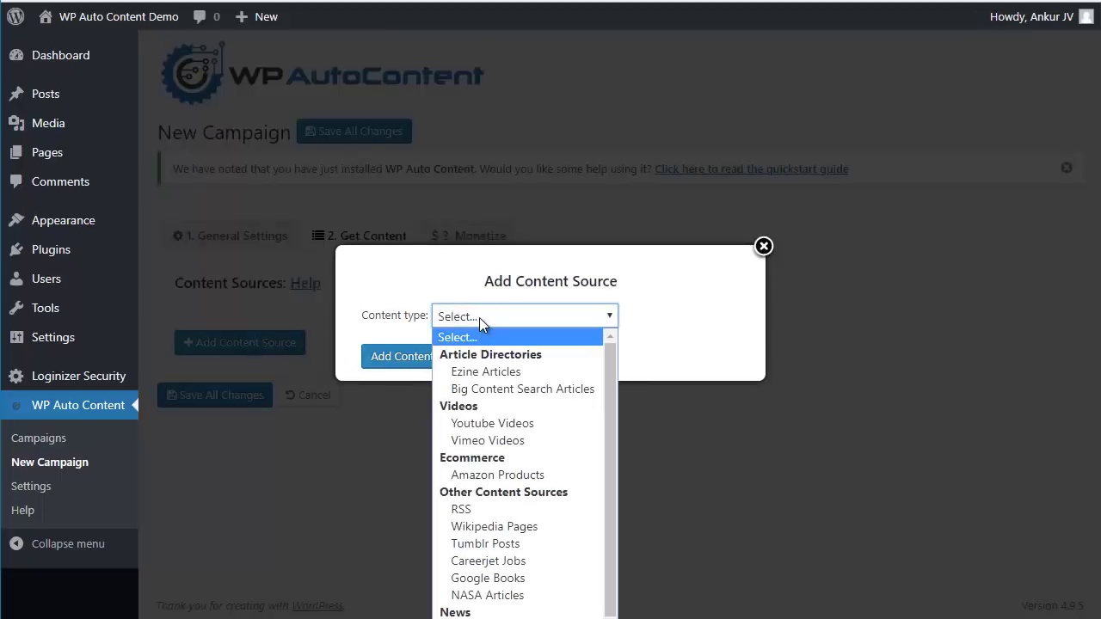
click(497, 475)
key(Return)
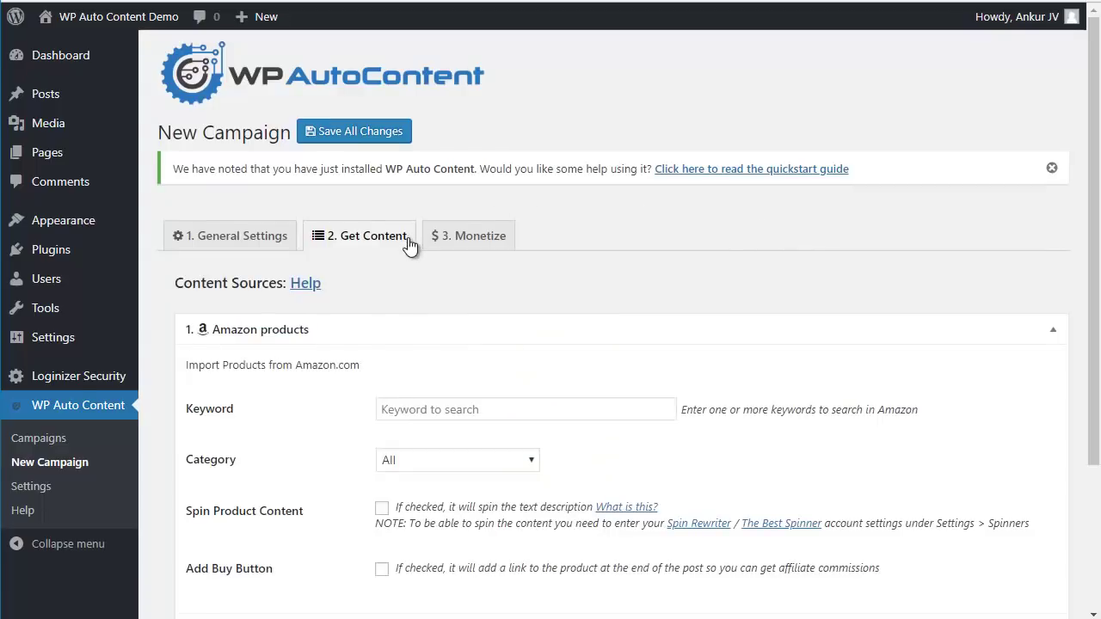
scroll(430, 283, down, 1)
click(456, 324)
text(photography)
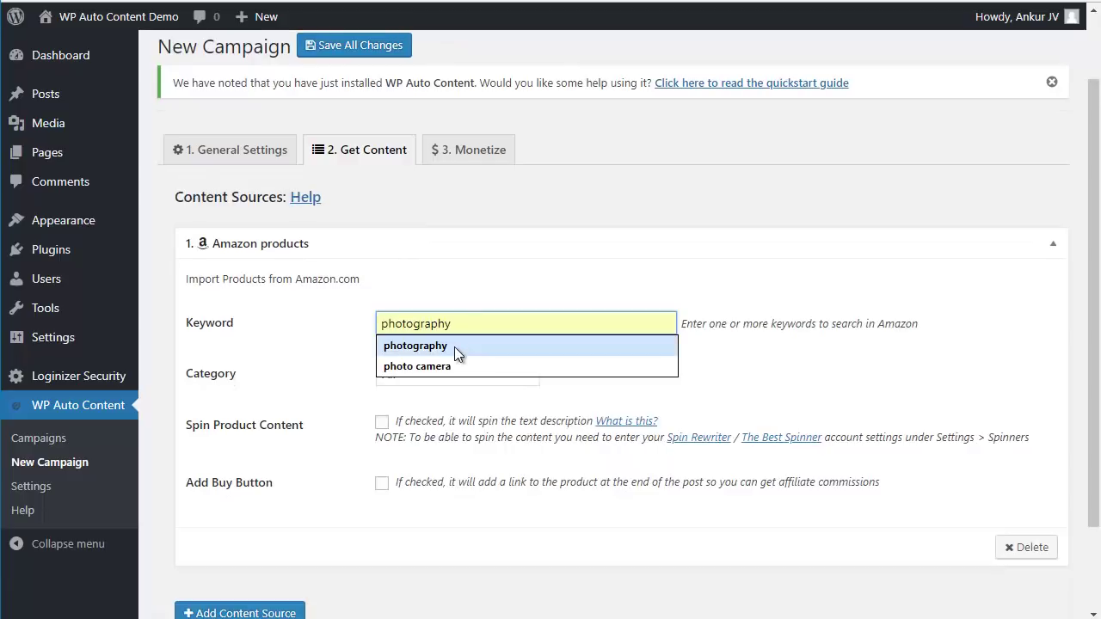
click(454, 347)
click(458, 377)
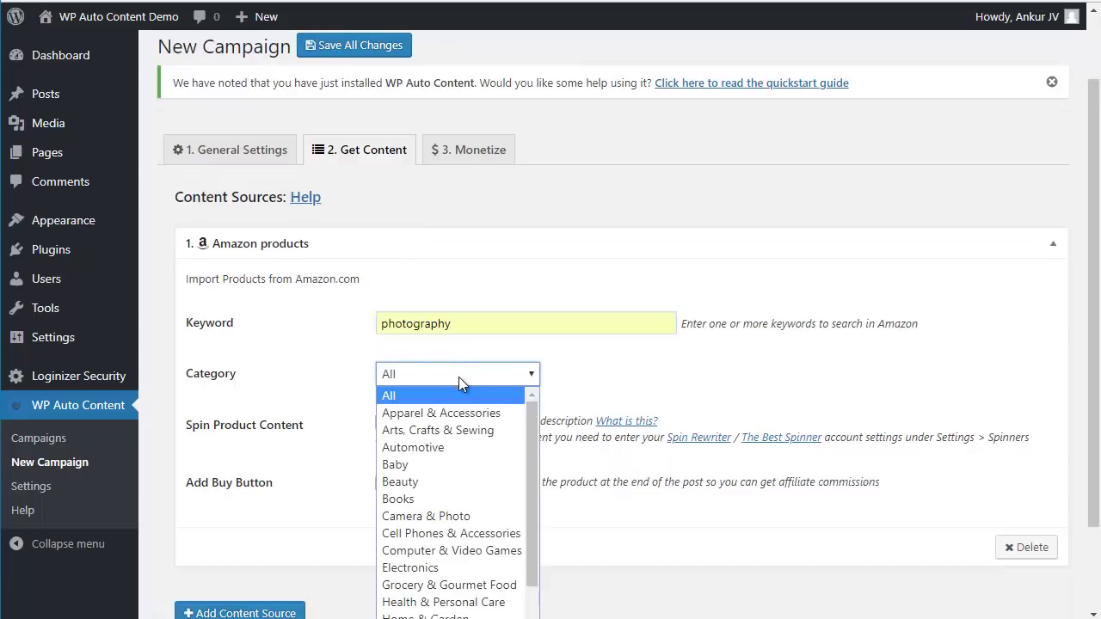
click(442, 498)
Add a 'Buy on Amazon.com' buy button and save the campaign.
scroll(267, 372, down, 1)
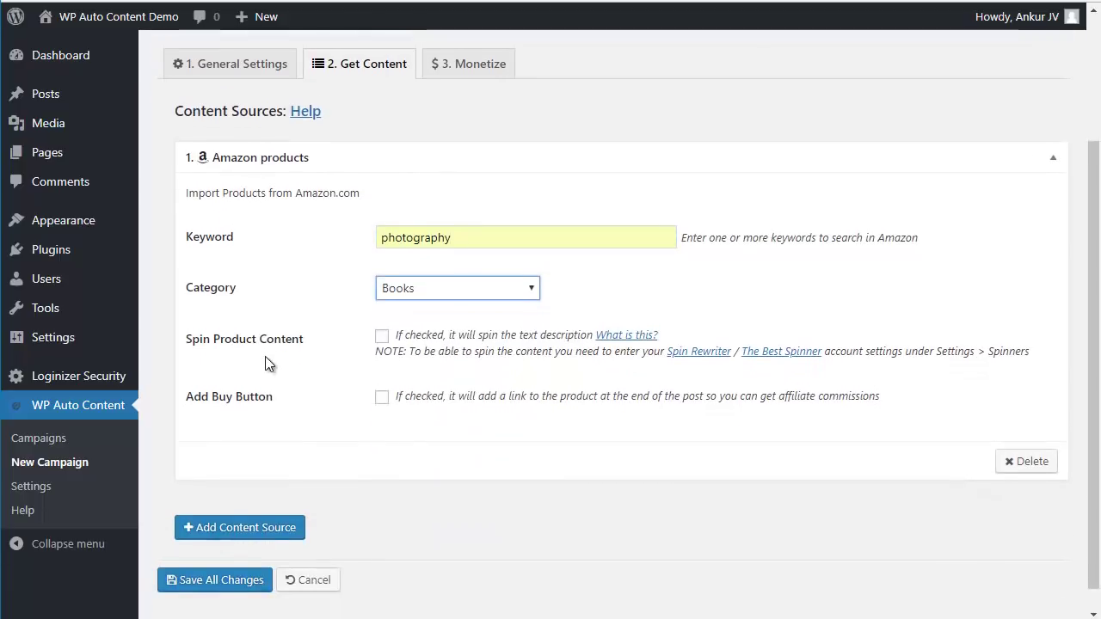
click(384, 400)
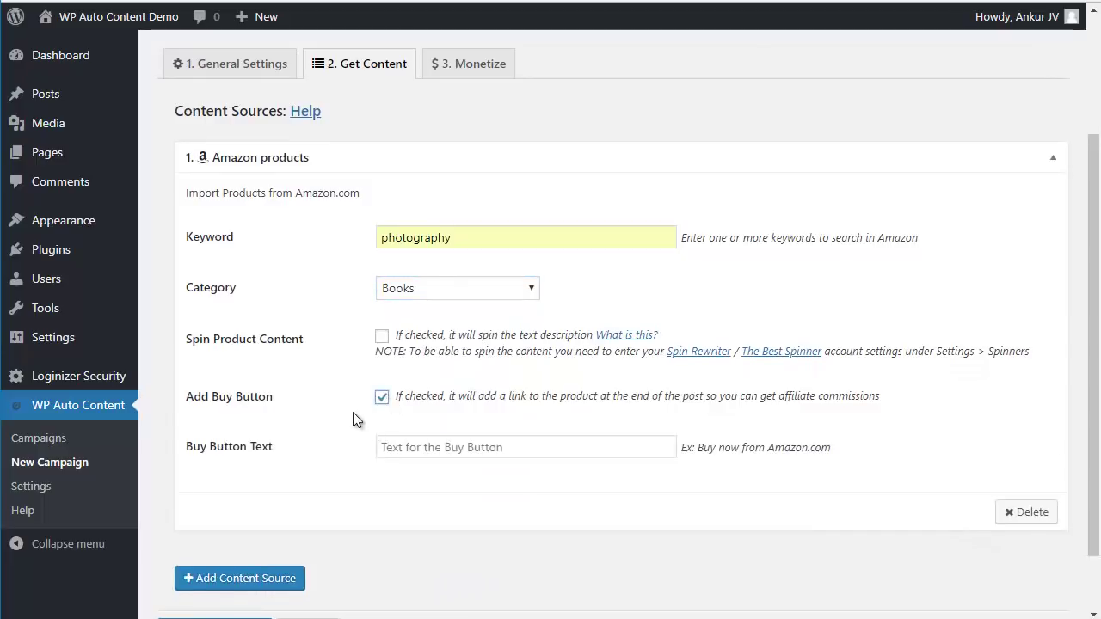
click(439, 446)
text(Buy on Amazon.com)
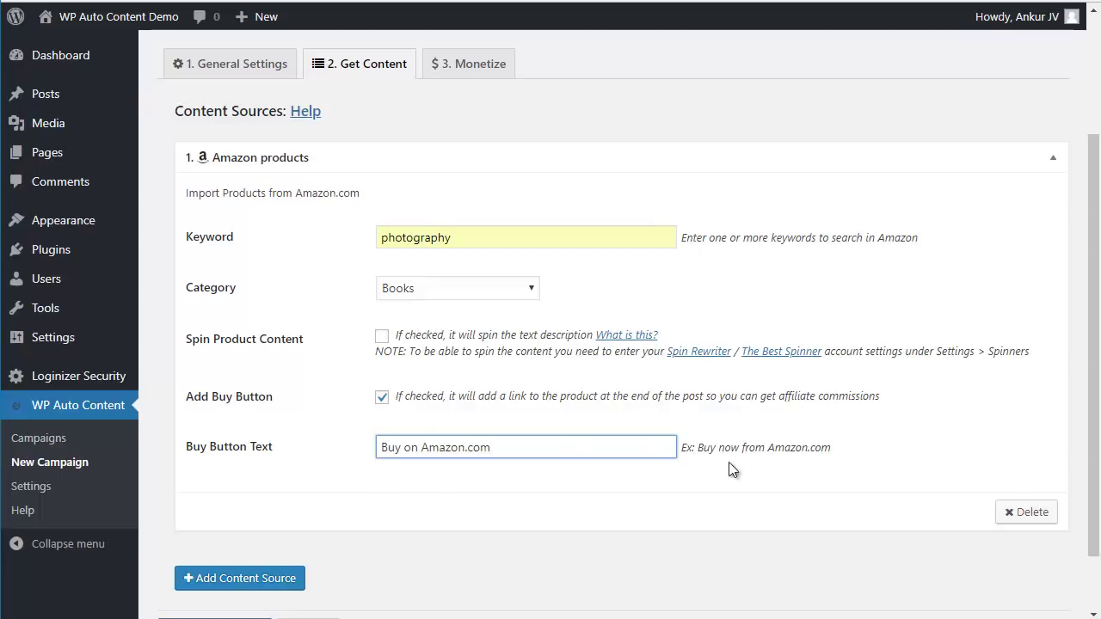
scroll(344, 481, down, 2)
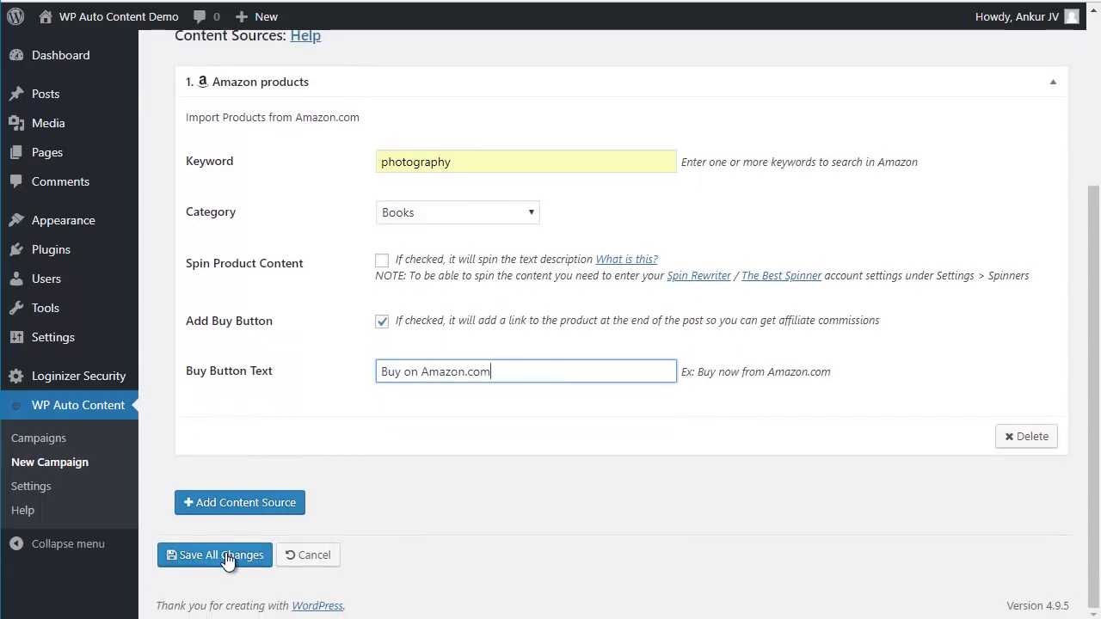
click(191, 555)
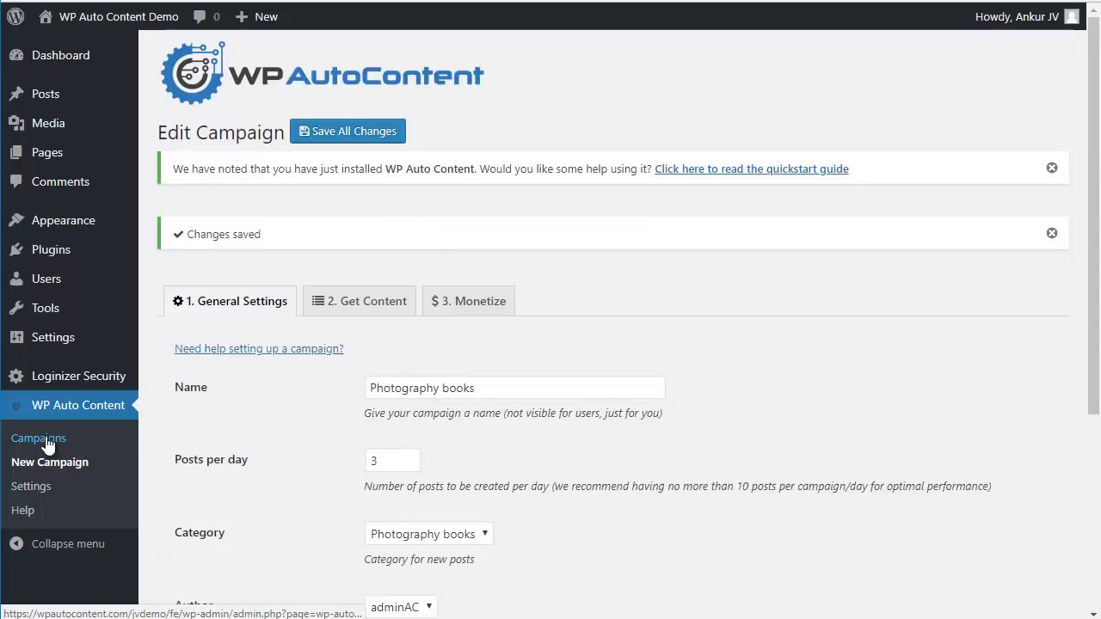
Return to the WP Auto Content campaigns list.
click(39, 438)
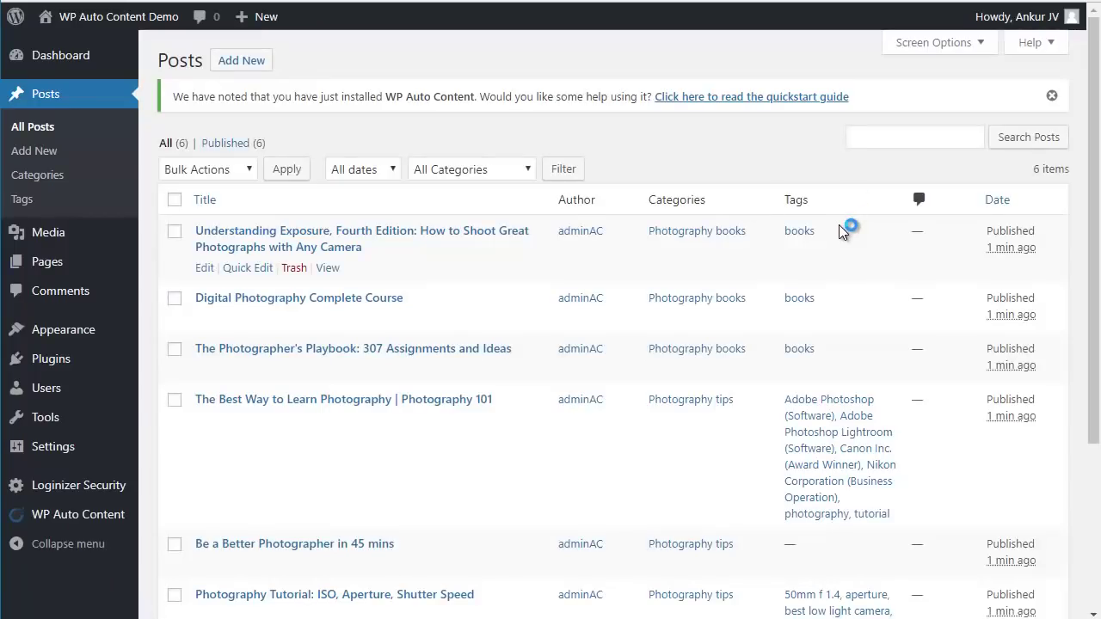
Scroll through the posts list and the homepage cards of the six imported posts.
scroll(831, 233, down, 1)
scroll(831, 233, down, 2)
scroll(437, 511, up, 2)
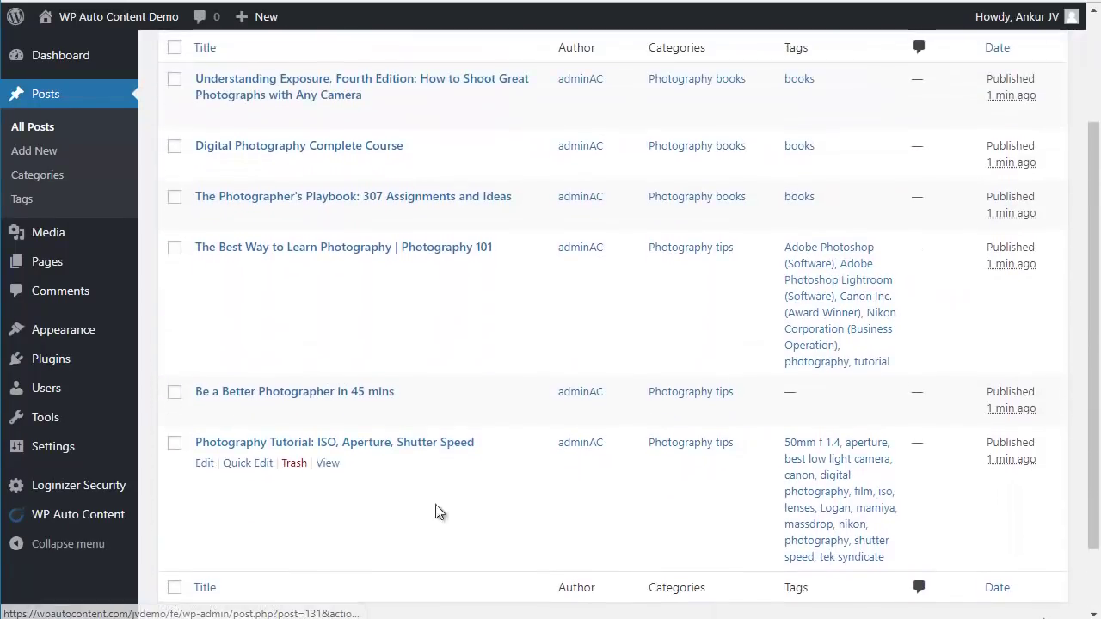
scroll(434, 385, up, 1)
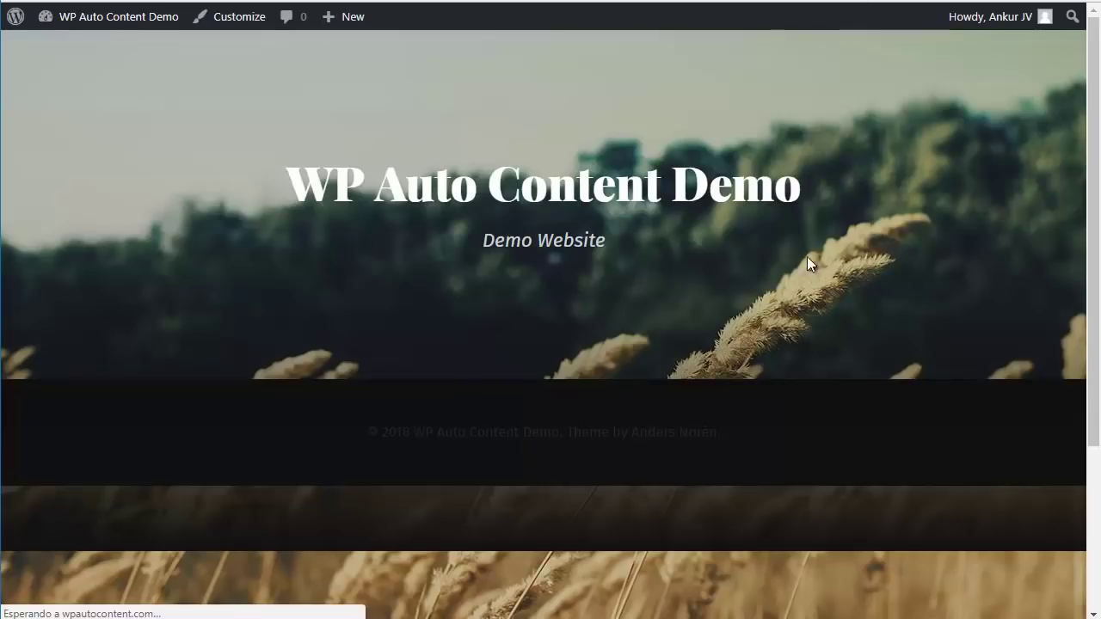
scroll(541, 244, down, 8)
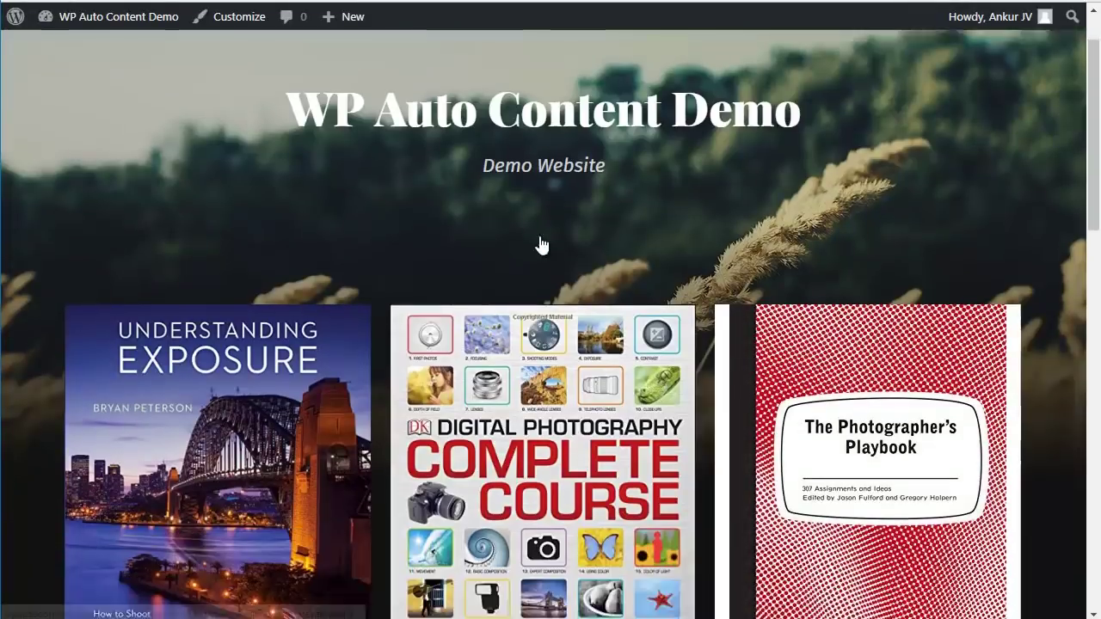
scroll(527, 239, down, 8)
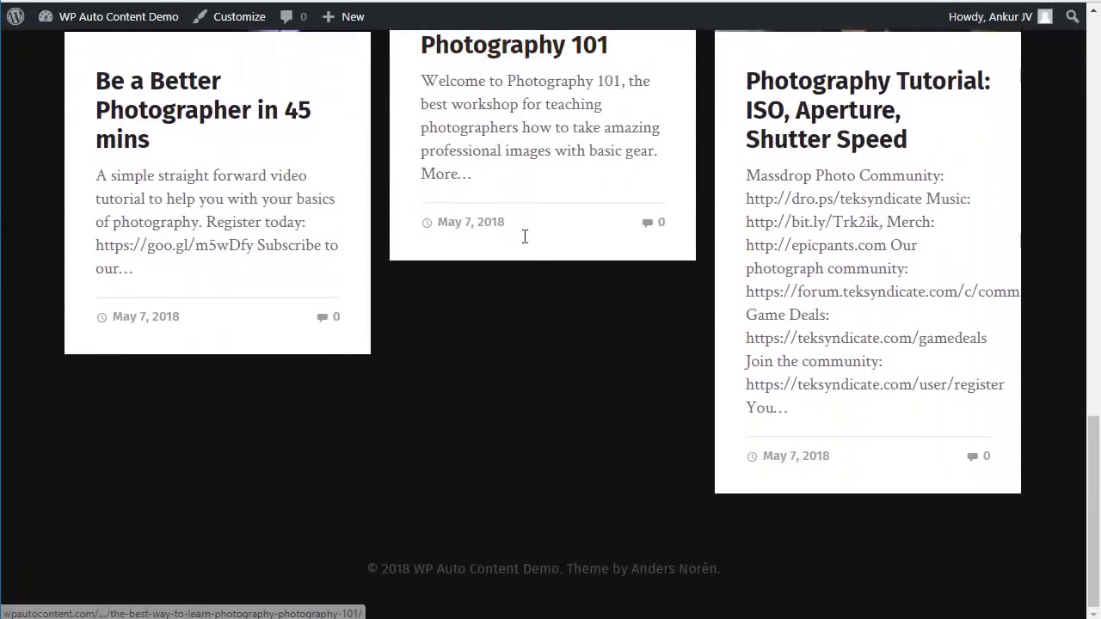
scroll(523, 239, up, 6)
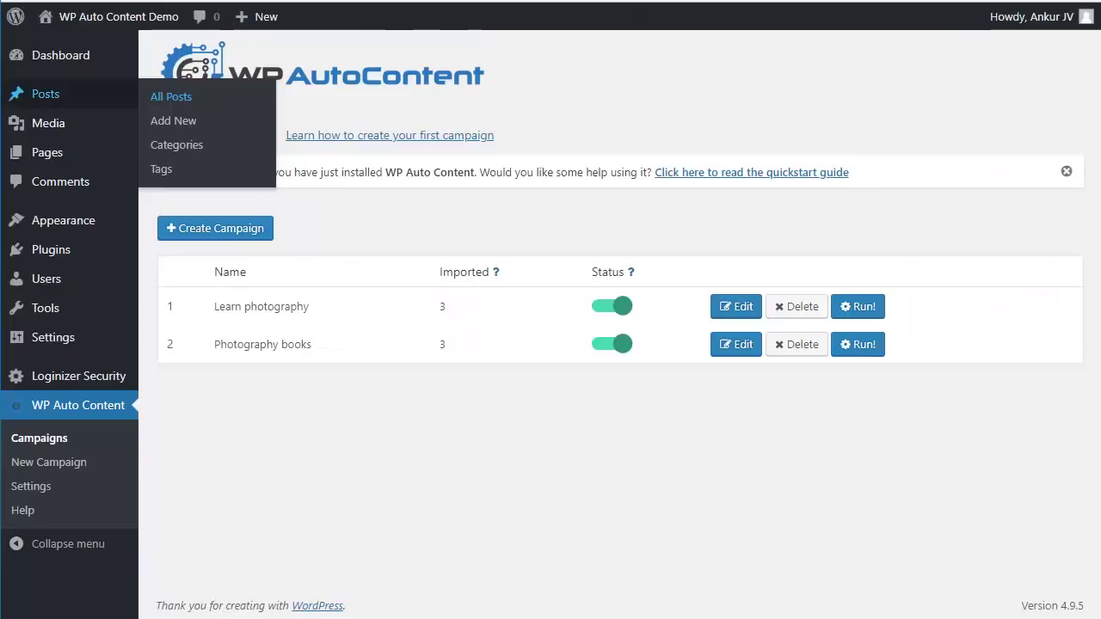
Add a Banner Ads monetization method to the Learn photography campaign.
click(727, 309)
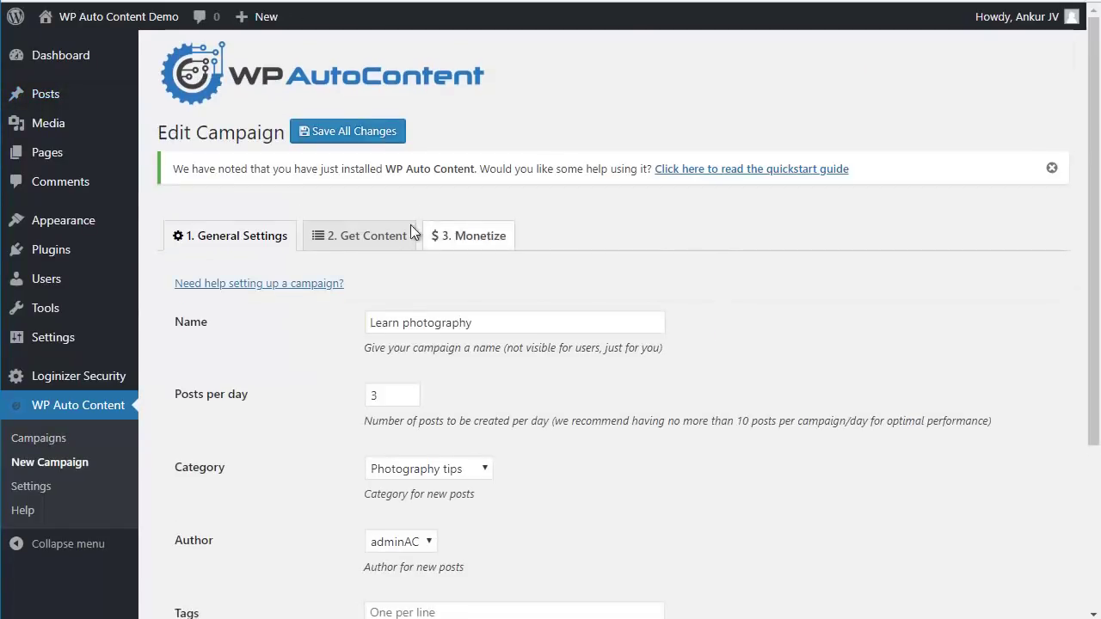
click(461, 241)
click(298, 343)
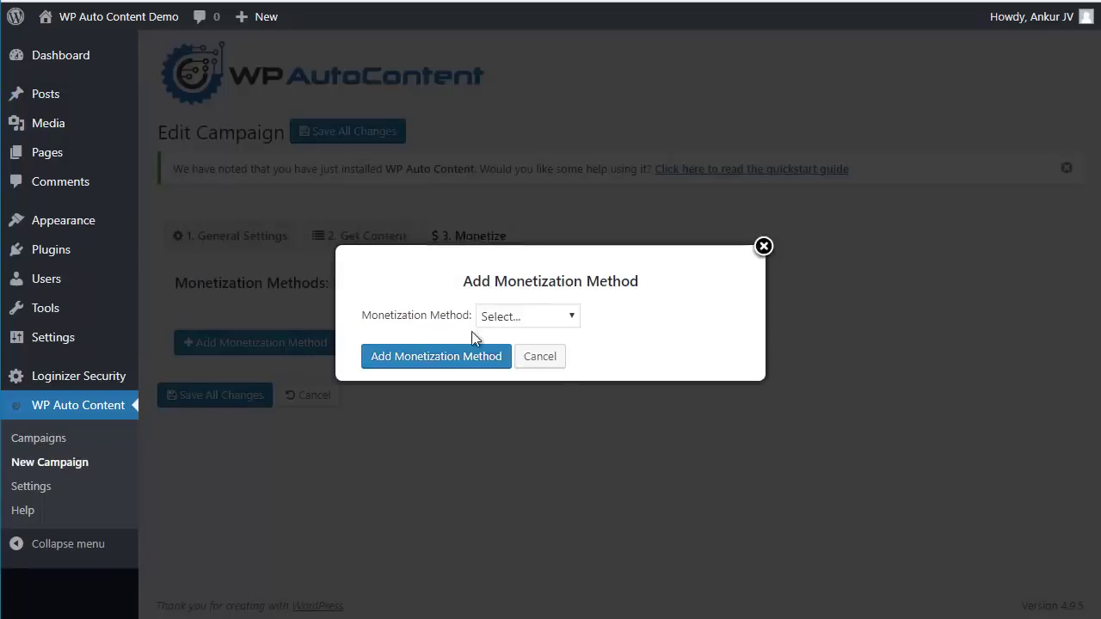
click(519, 317)
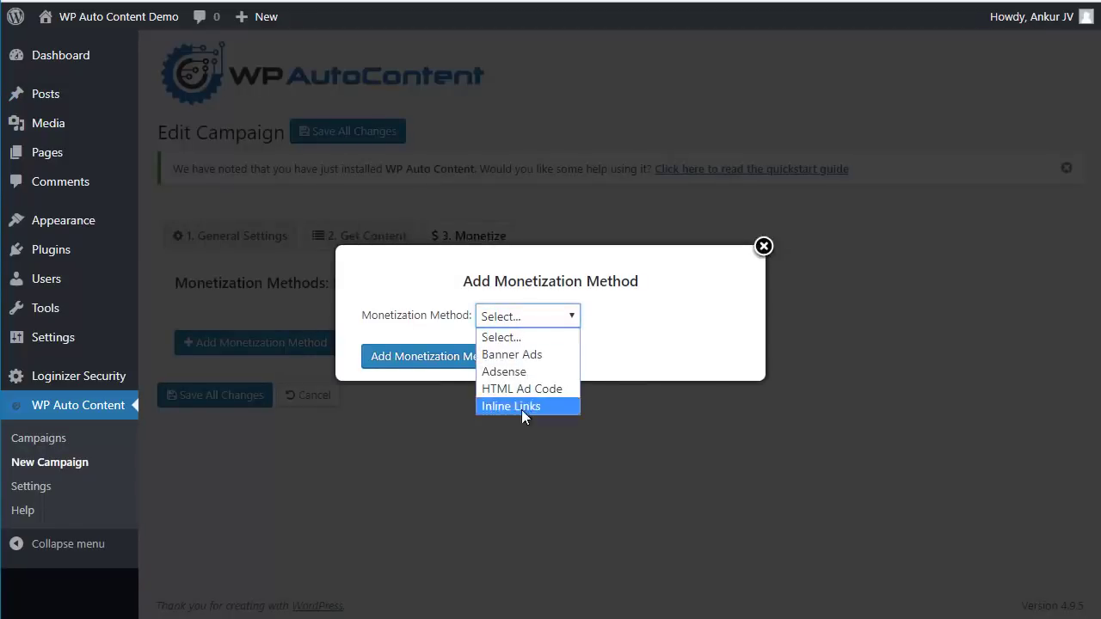
key(Escape)
key(Down)
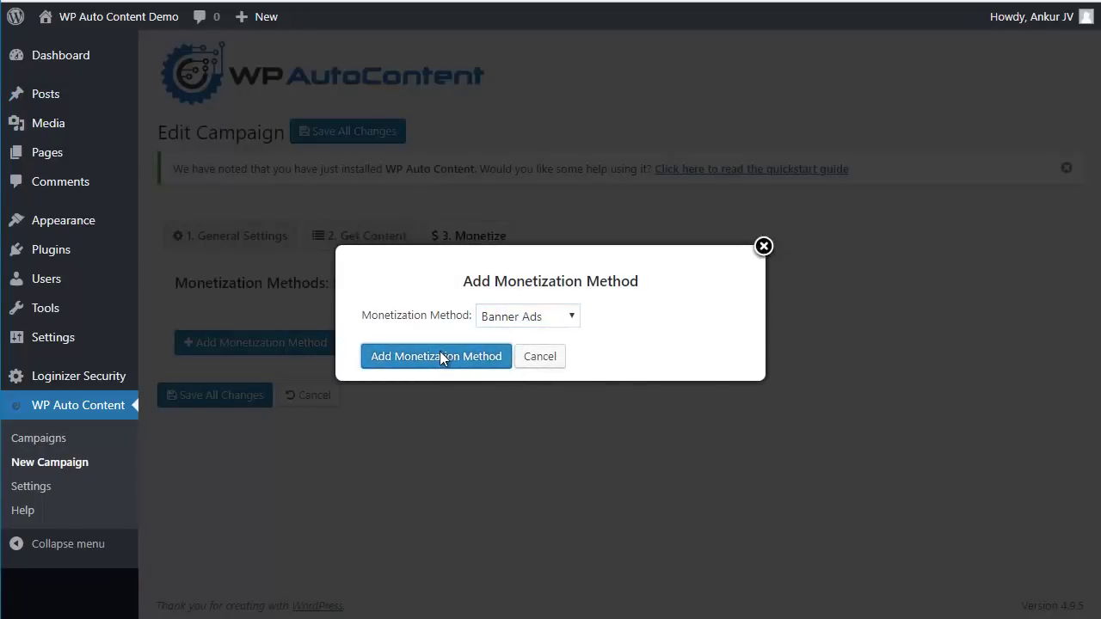
click(439, 355)
Use the photography collage image from the media library as the banner.
scroll(462, 320, down, 2)
click(704, 238)
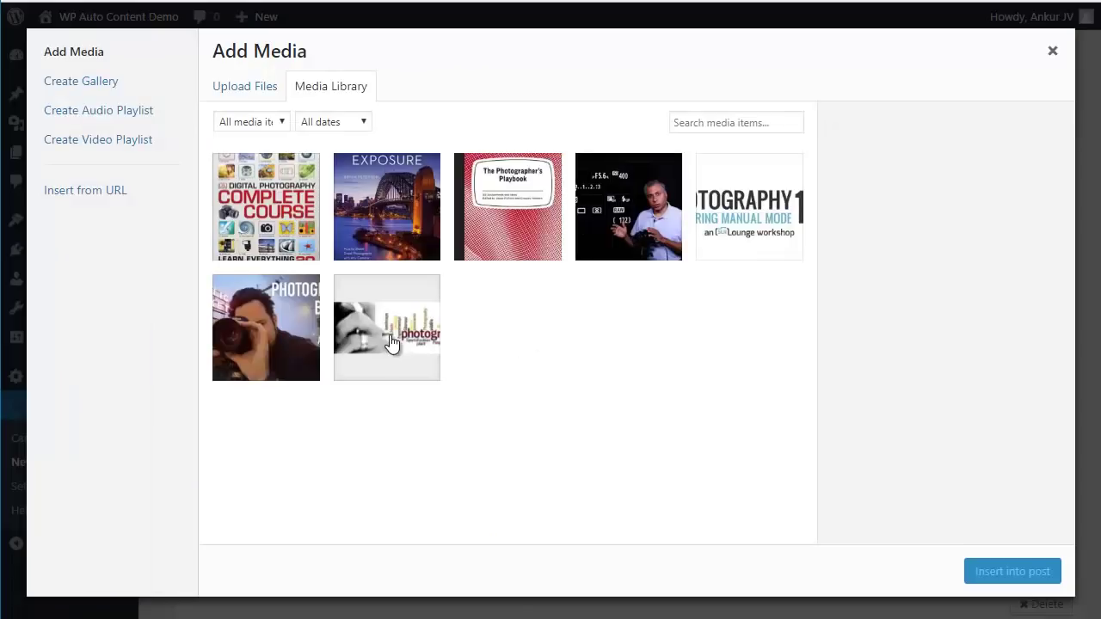
click(392, 342)
click(1005, 581)
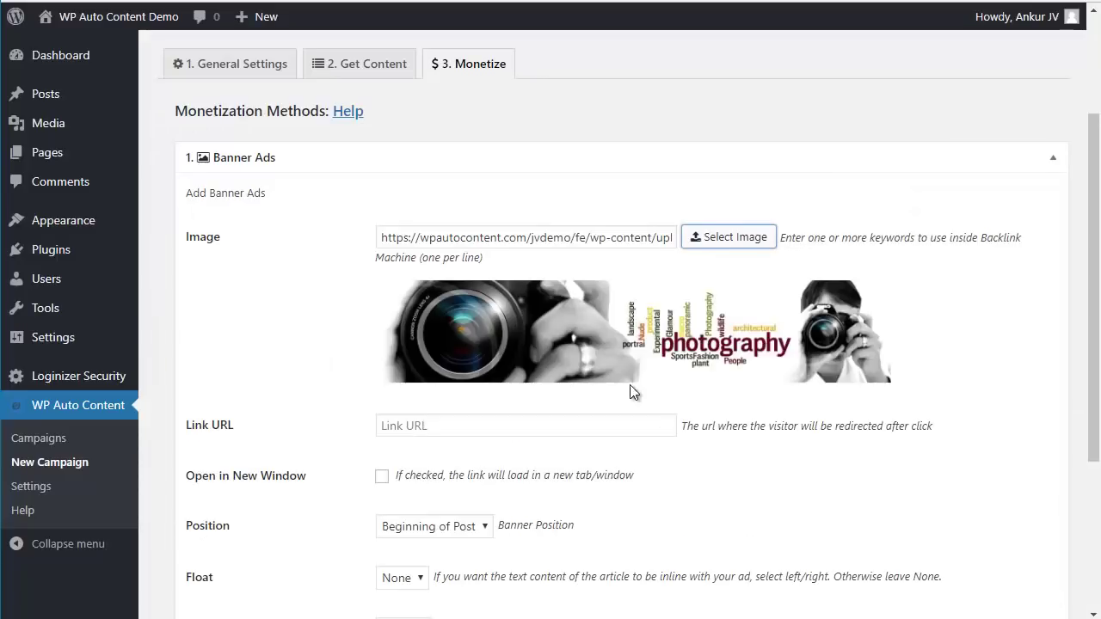
Link the banner to photographymasterclass.com in a new window at End of Post, and save.
scroll(633, 391, down, 1)
click(538, 344)
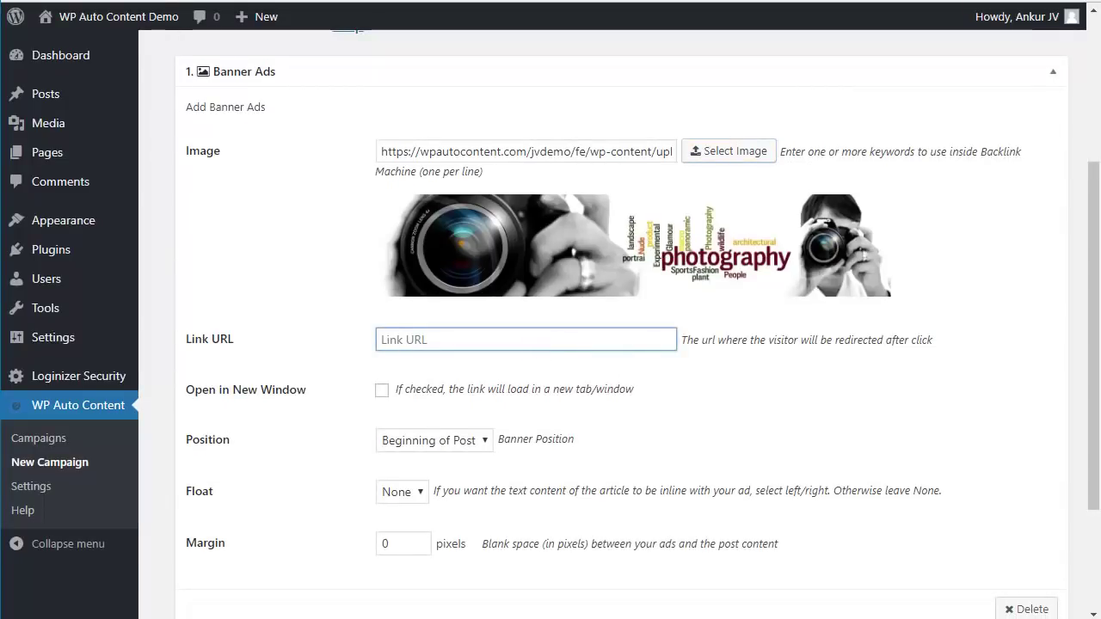
key(alt+Tab)
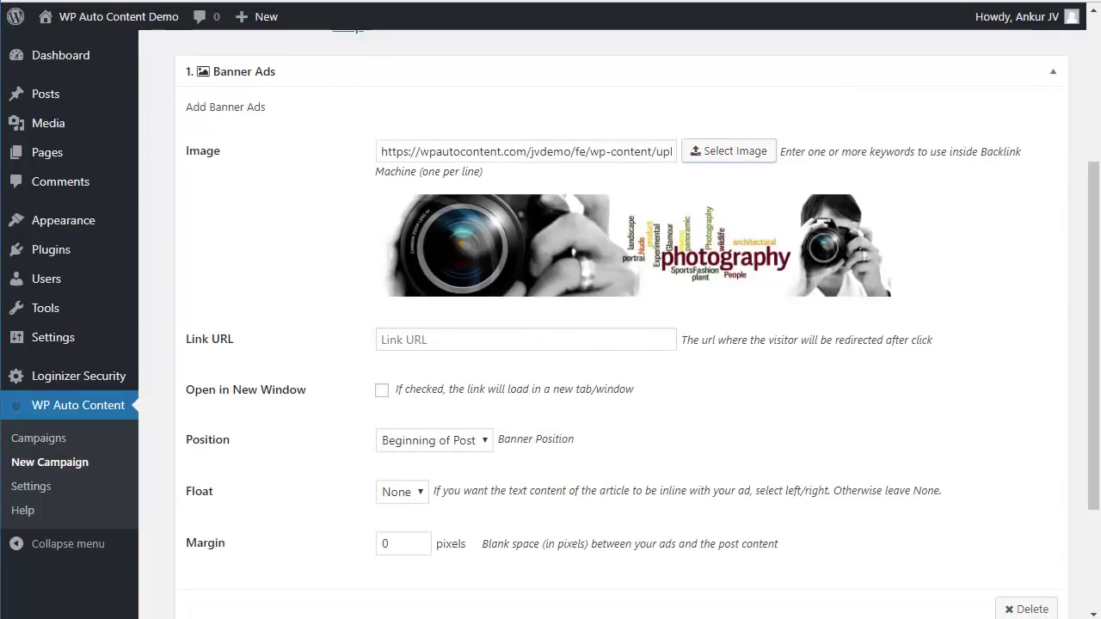
click(492, 341)
text(http://photographymasterclass.com)
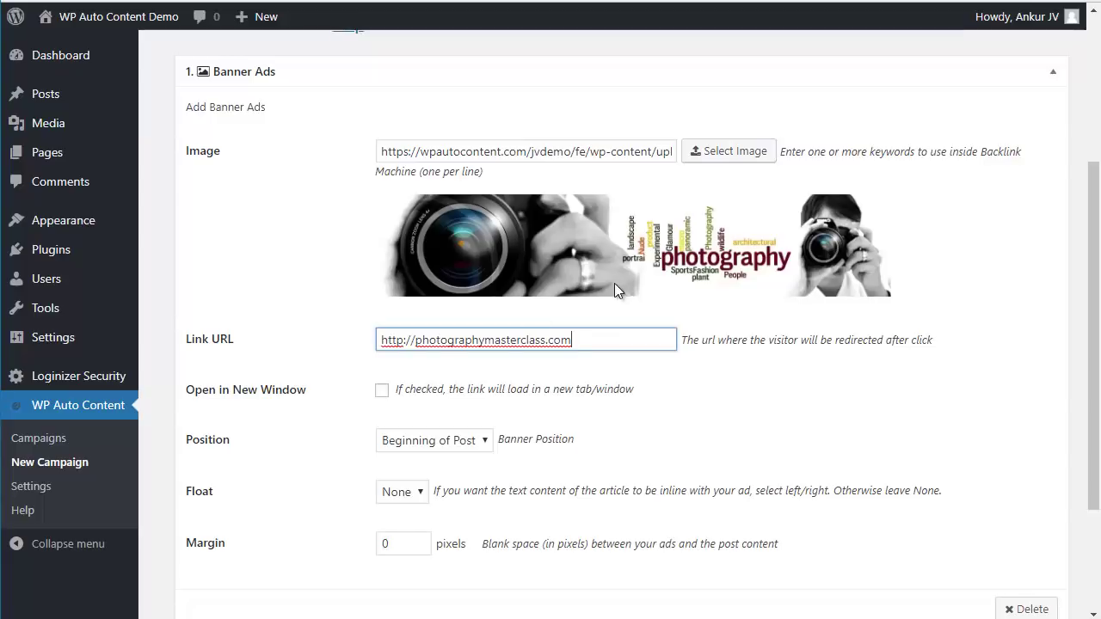
scroll(815, 349, down, 1)
click(382, 303)
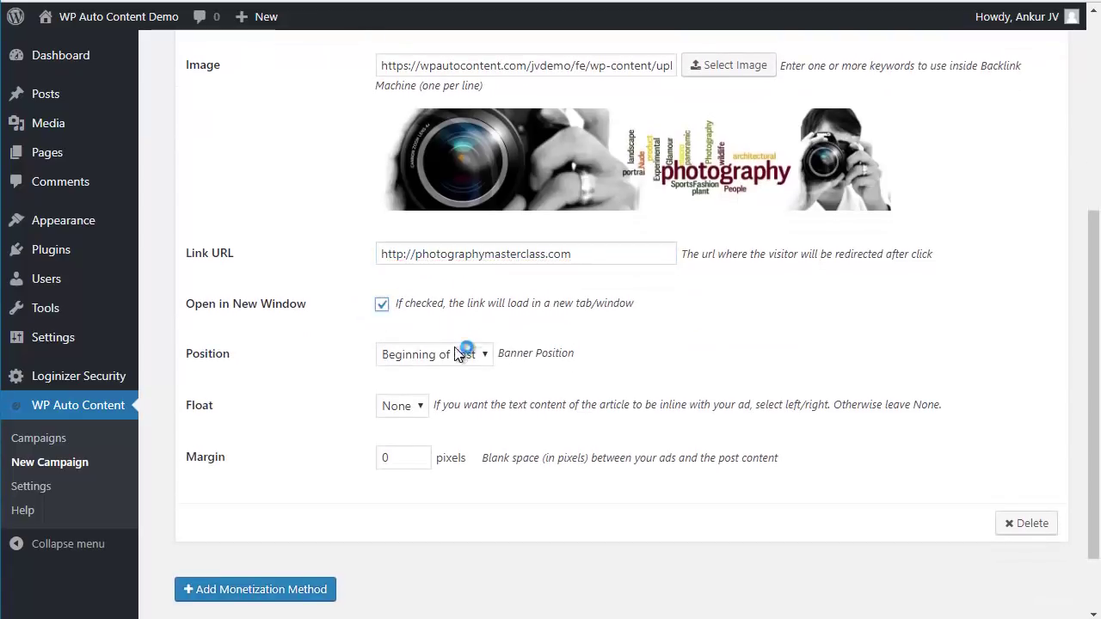
click(443, 352)
click(411, 394)
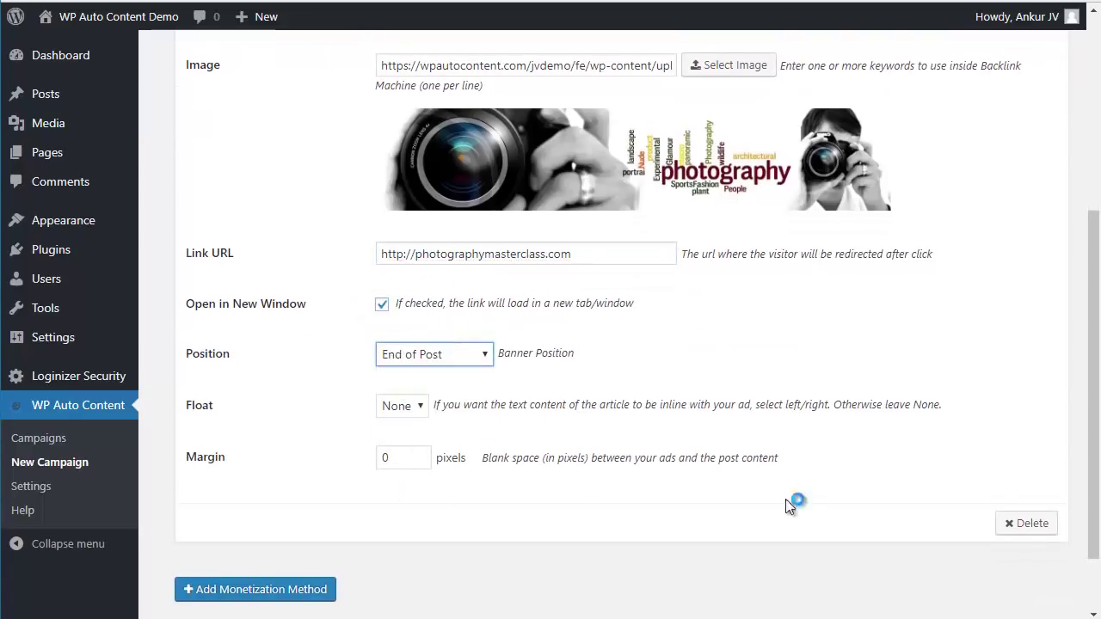
scroll(614, 456, down, 1)
click(247, 555)
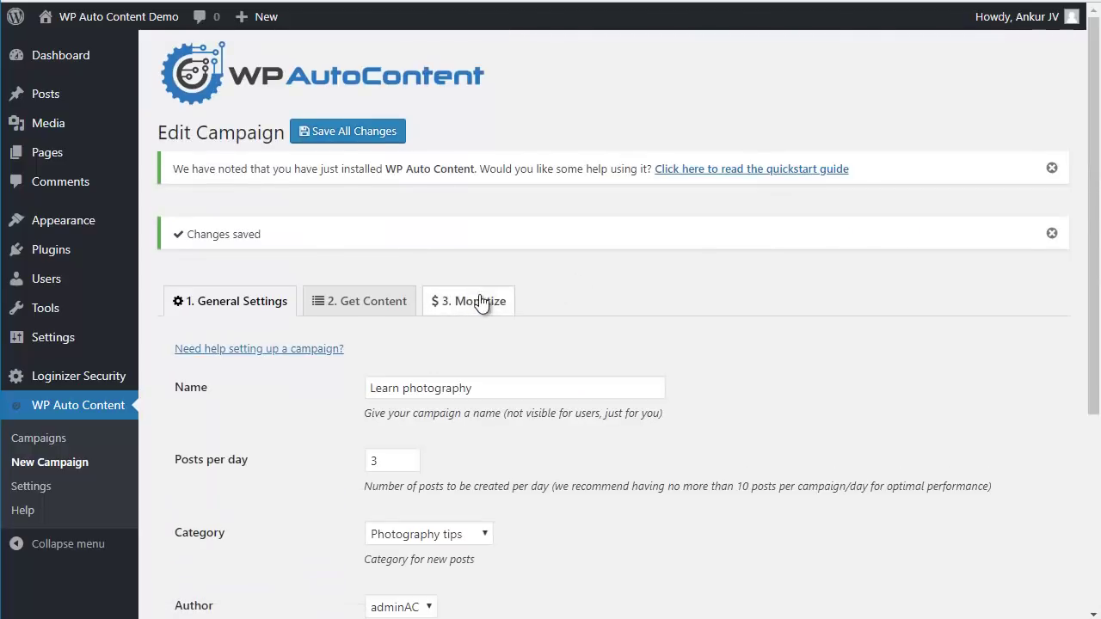
Open the Photography books campaign and add an Inline Links monetization method.
click(43, 439)
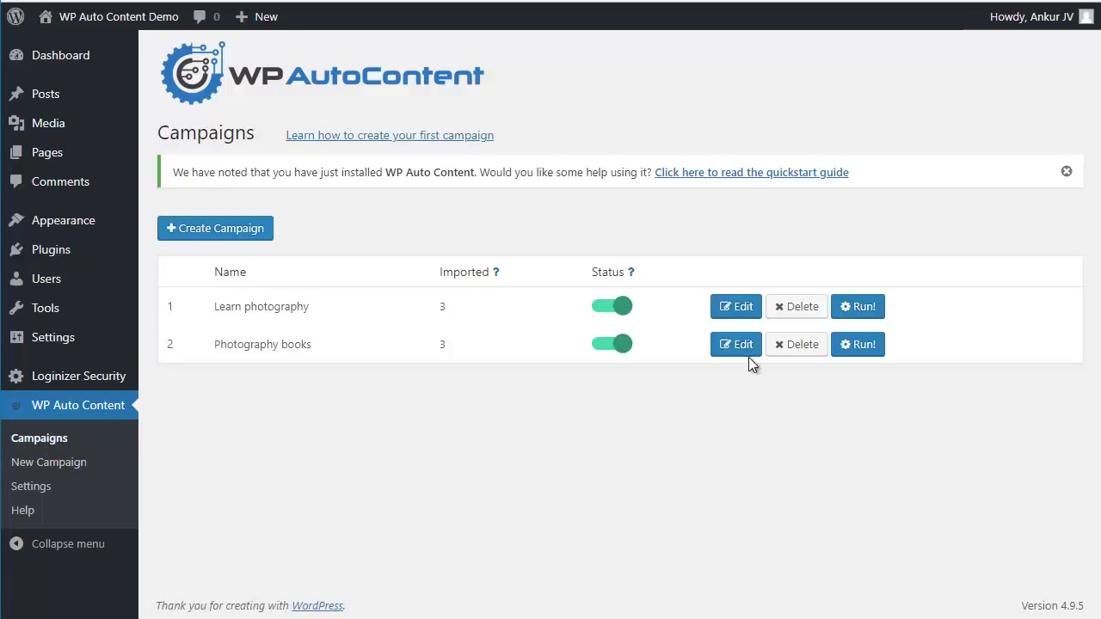
click(741, 345)
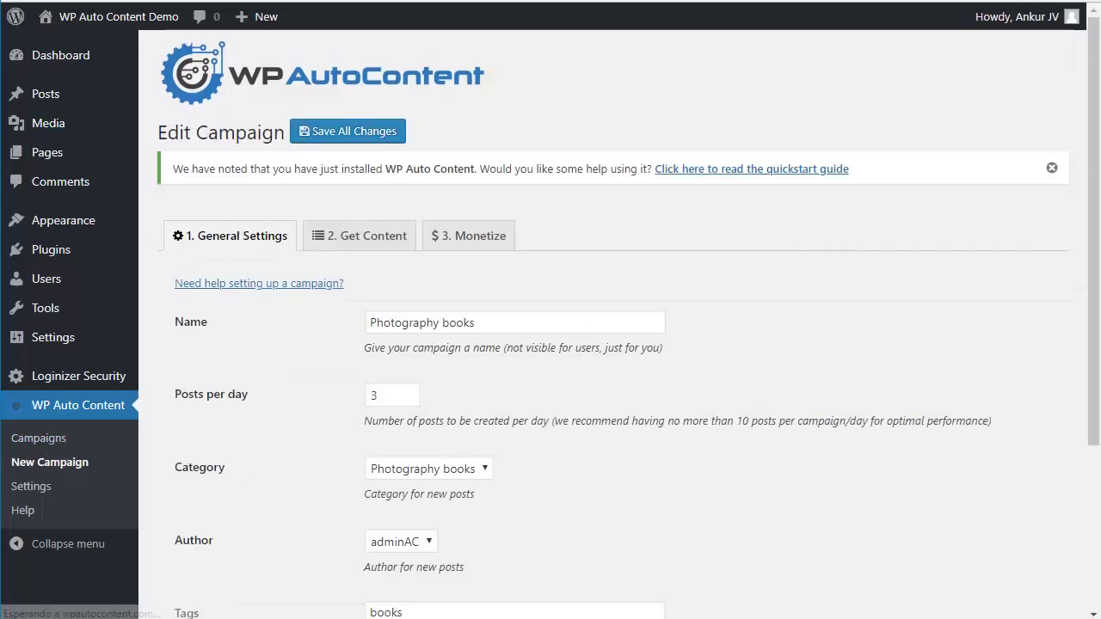
click(468, 236)
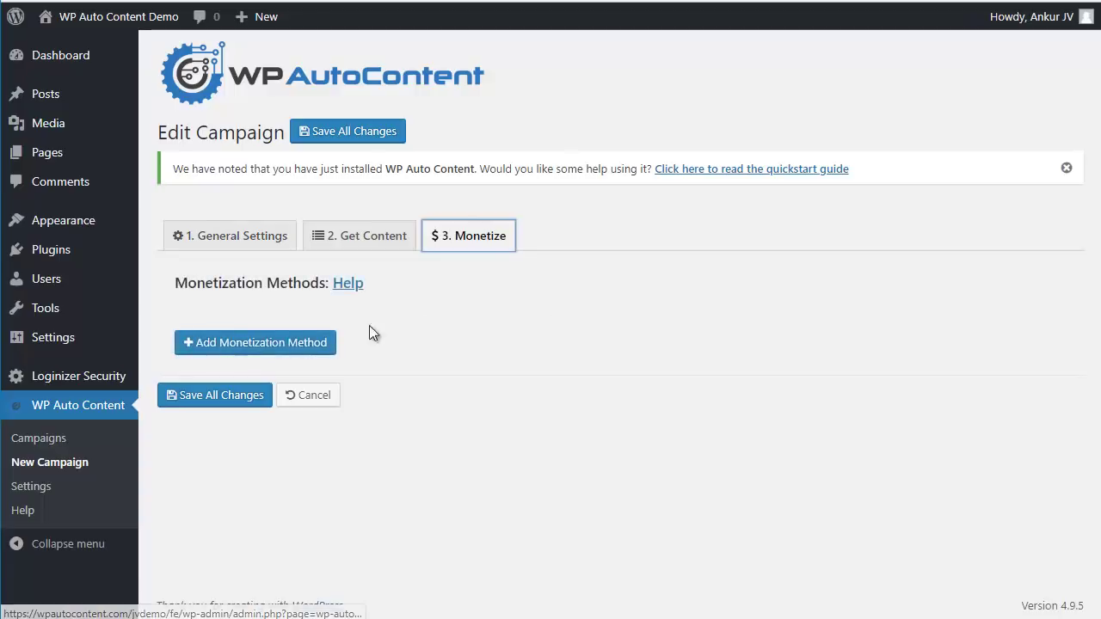
click(310, 342)
click(527, 317)
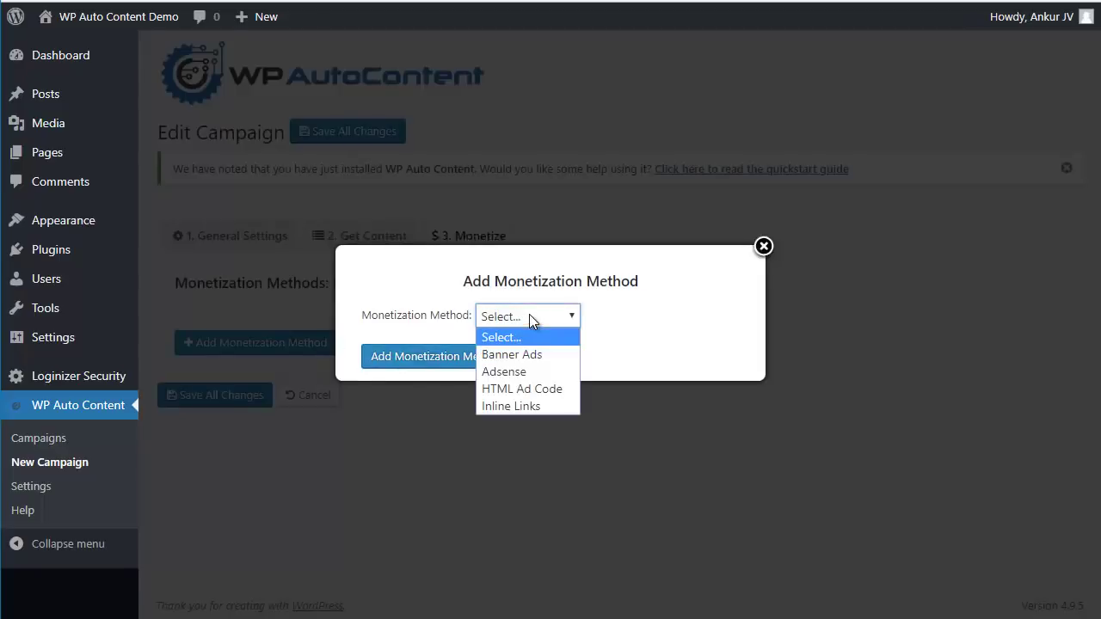
click(511, 406)
click(436, 356)
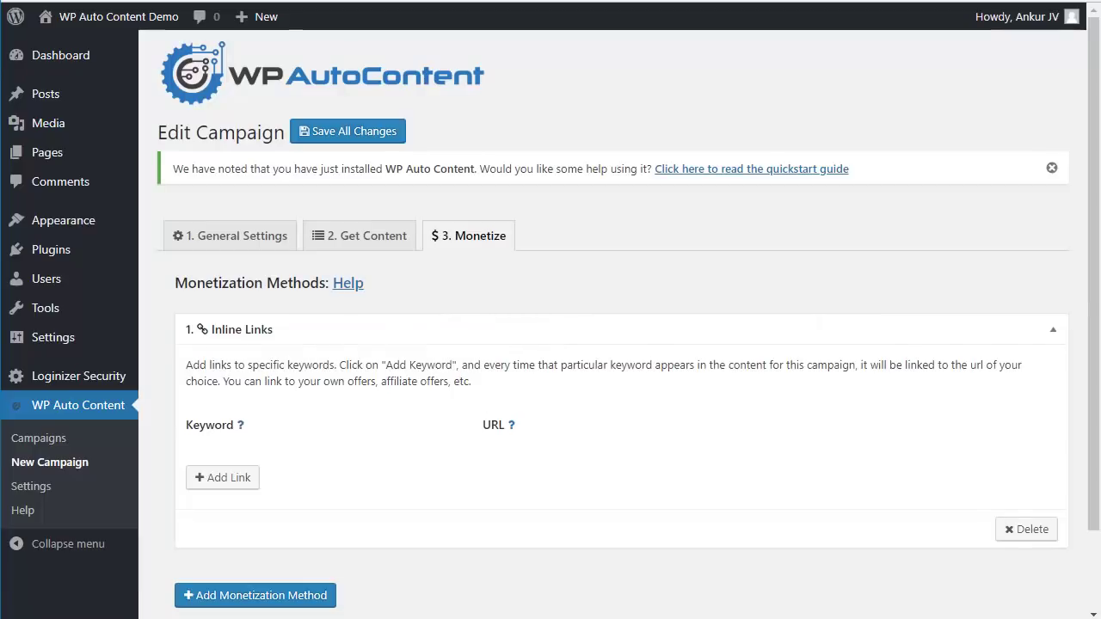
click(227, 478)
click(260, 467)
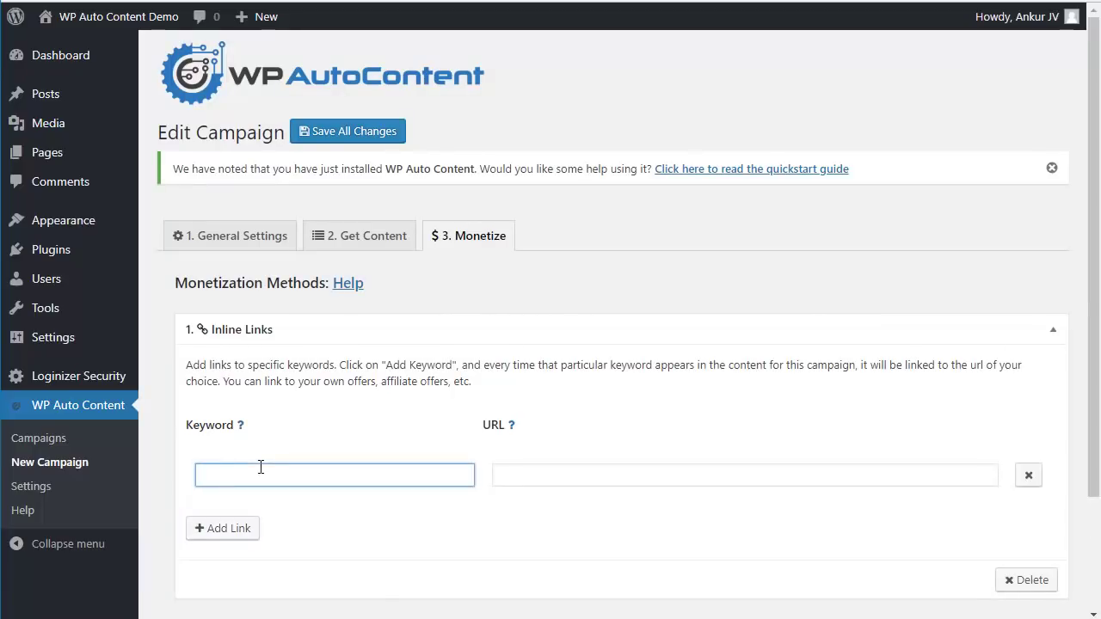
text(pho)
click(290, 499)
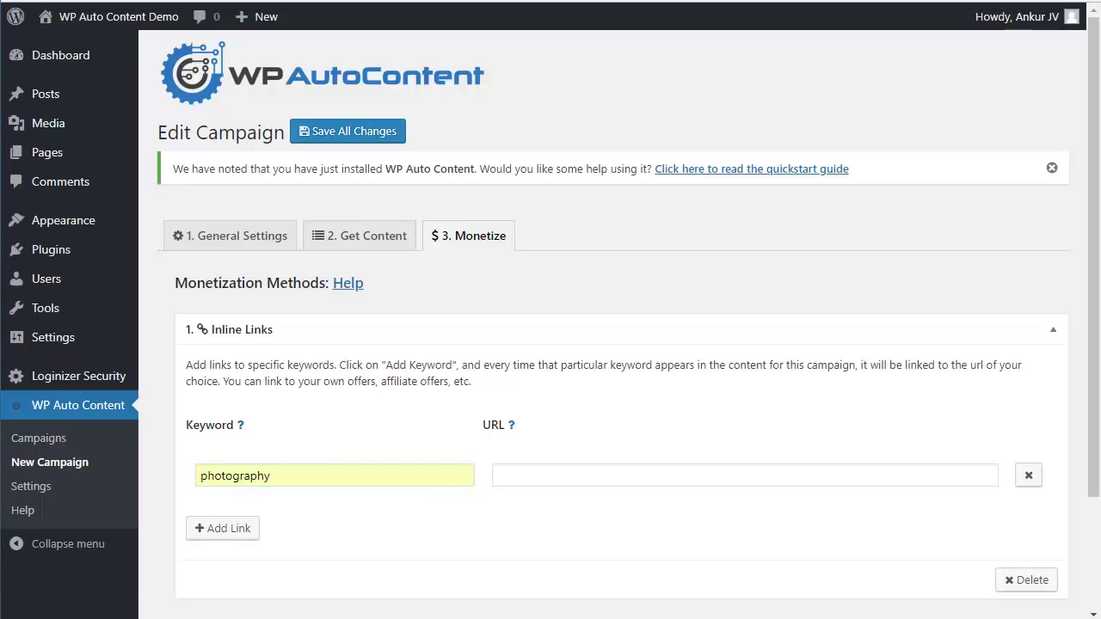
click(592, 471)
text(http://photographymasterclass.com)
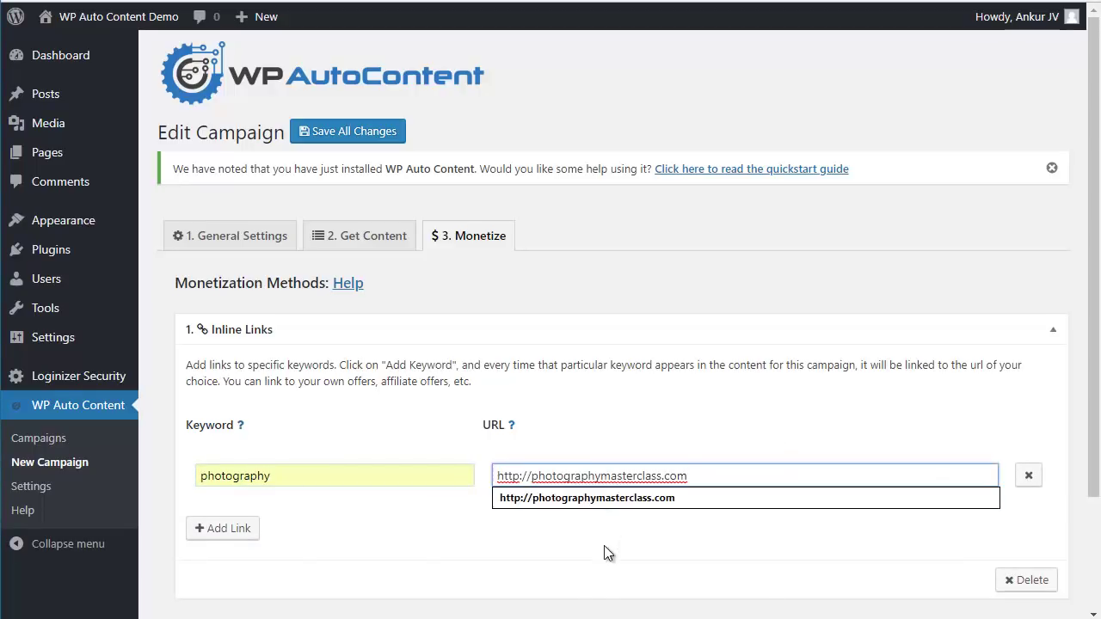
click(605, 553)
scroll(685, 386, down, 1)
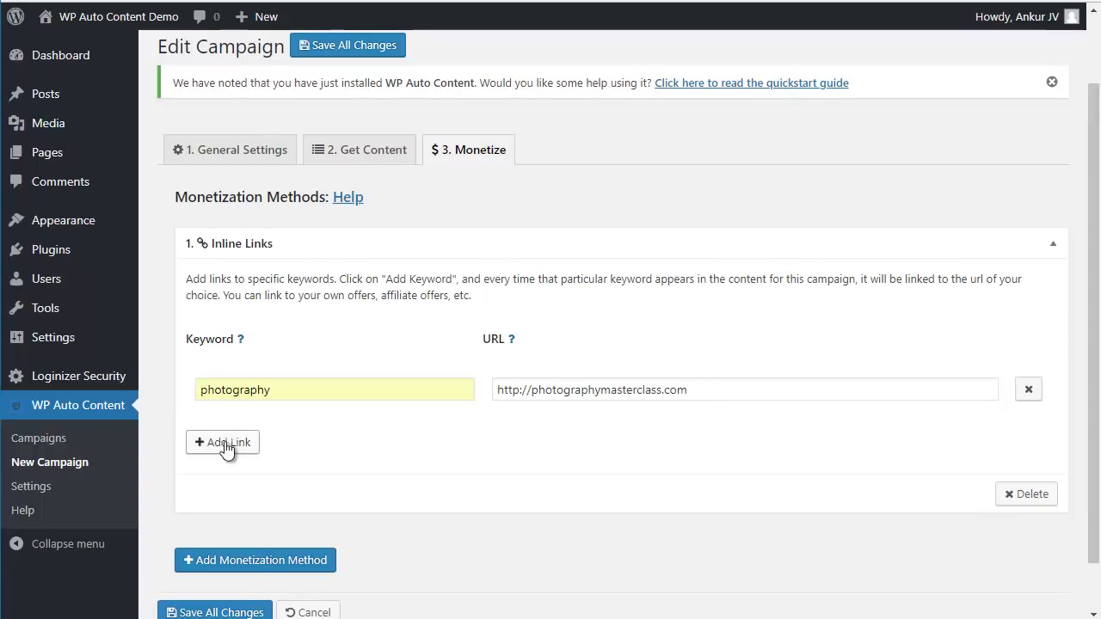
scroll(464, 404, down, 1)
Save the campaign and read through 'The Best Way to Learn Photography' post.
click(226, 561)
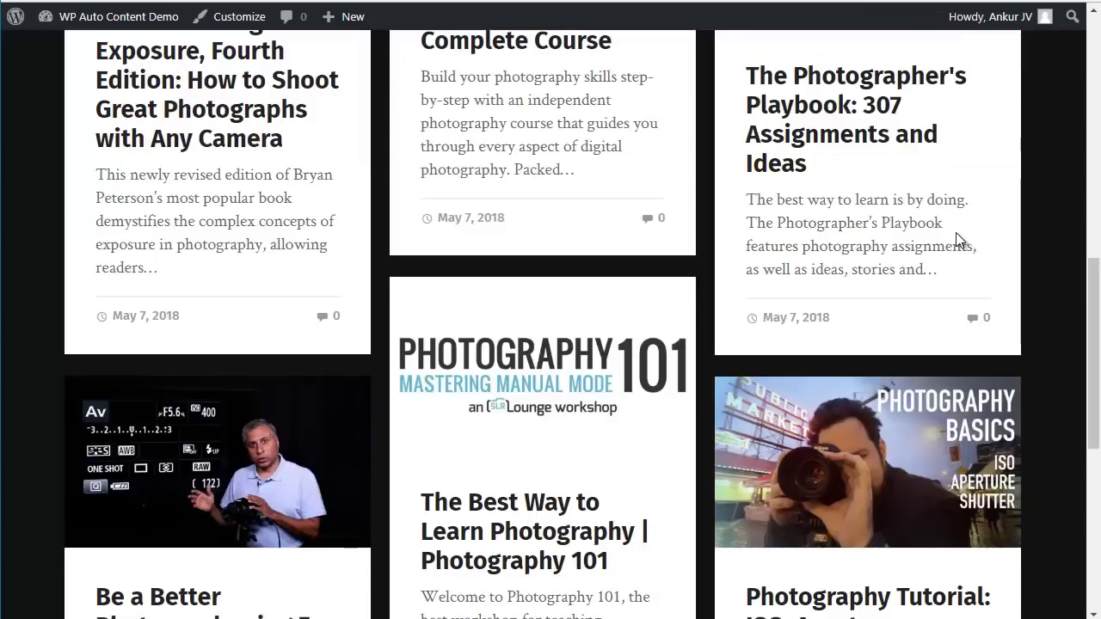
scroll(956, 240, down, 2)
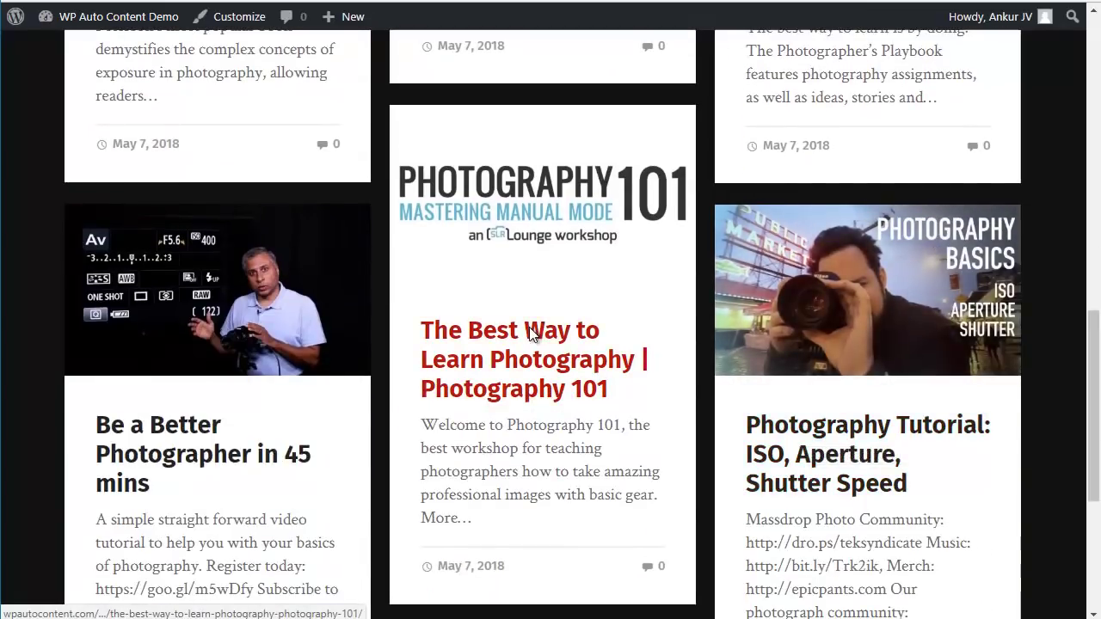
click(798, 135)
scroll(757, 146, down, 9)
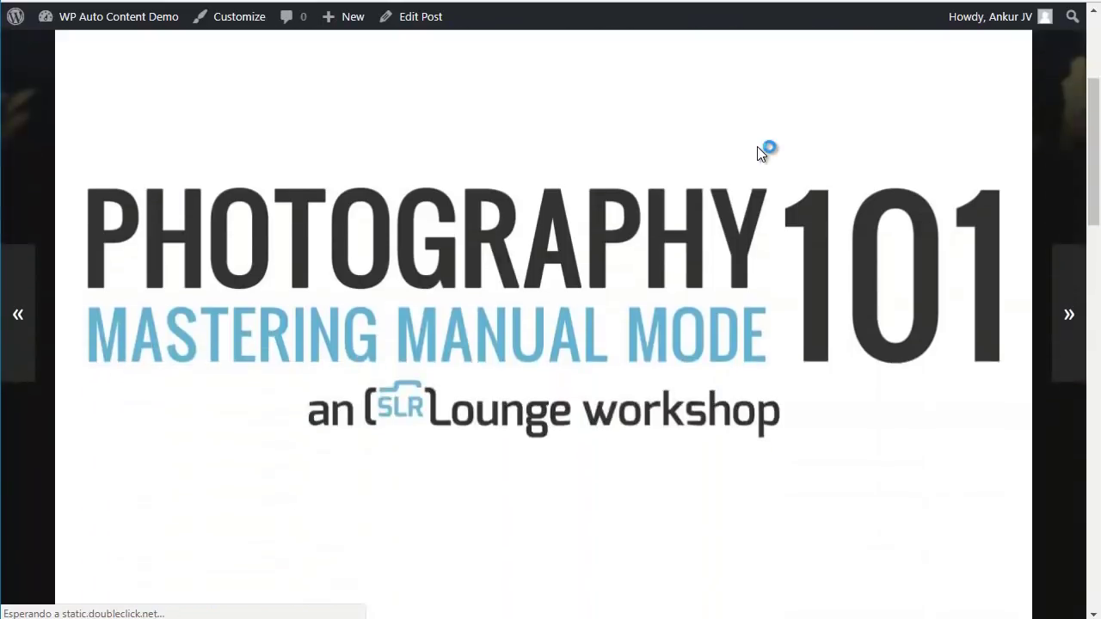
scroll(756, 148, down, 2)
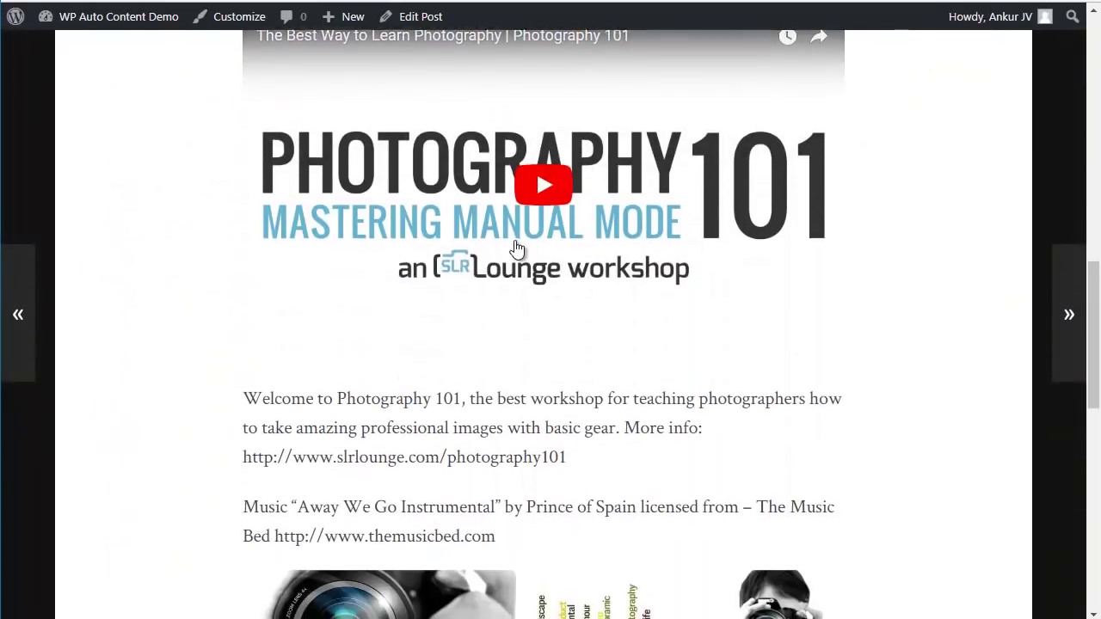
scroll(514, 247, down, 4)
scroll(512, 243, up, 2)
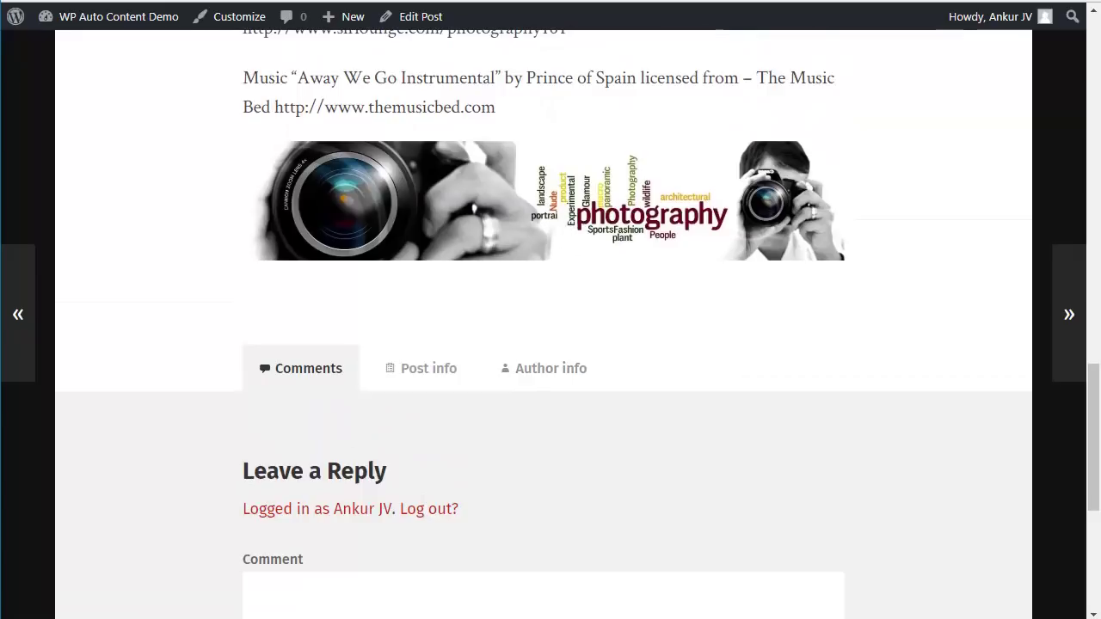
Go back to the homepage and read the 'Be a Better Photographer in 45 mins' post.
key(alt+Left)
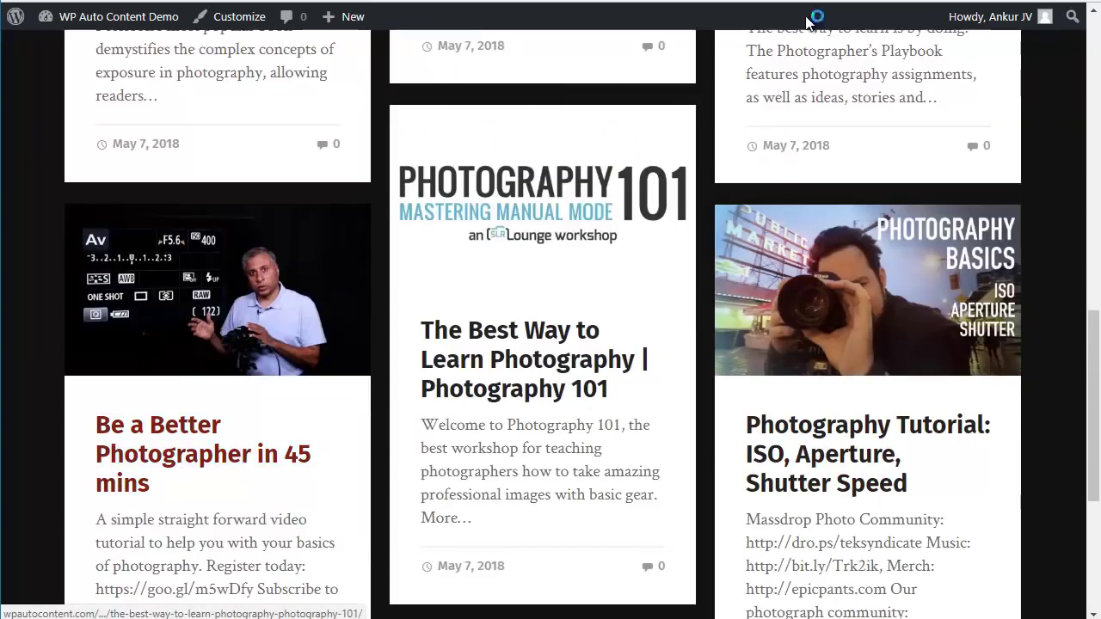
click(247, 454)
scroll(680, 181, down, 5)
scroll(667, 191, down, 15)
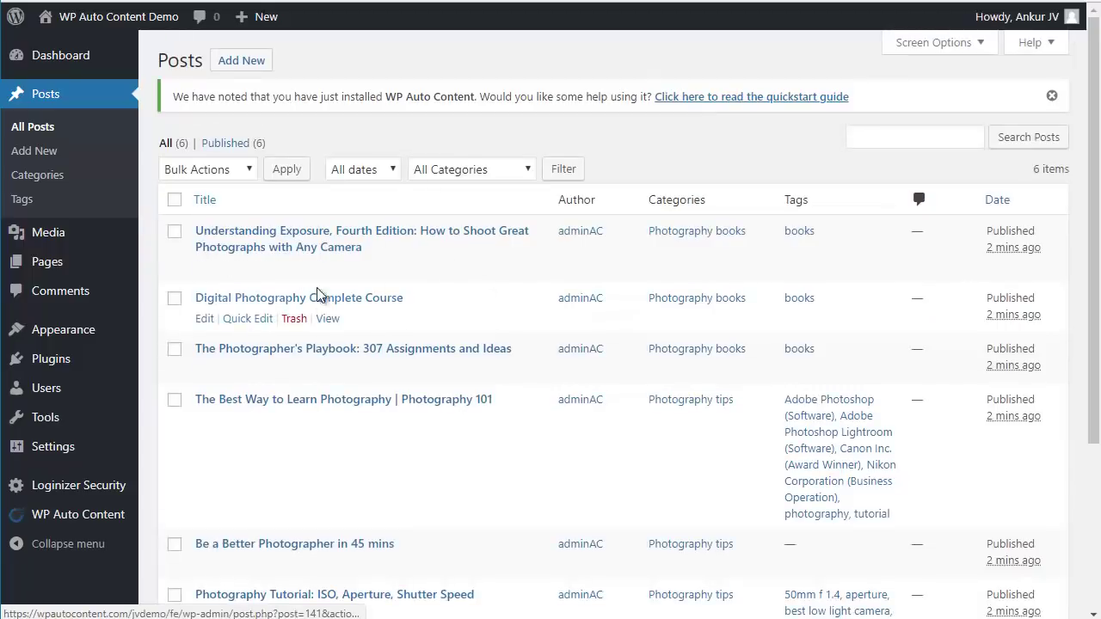
View the Digital Photography Complete Course post and follow its Buy on Amazon.com affiliate link.
click(330, 319)
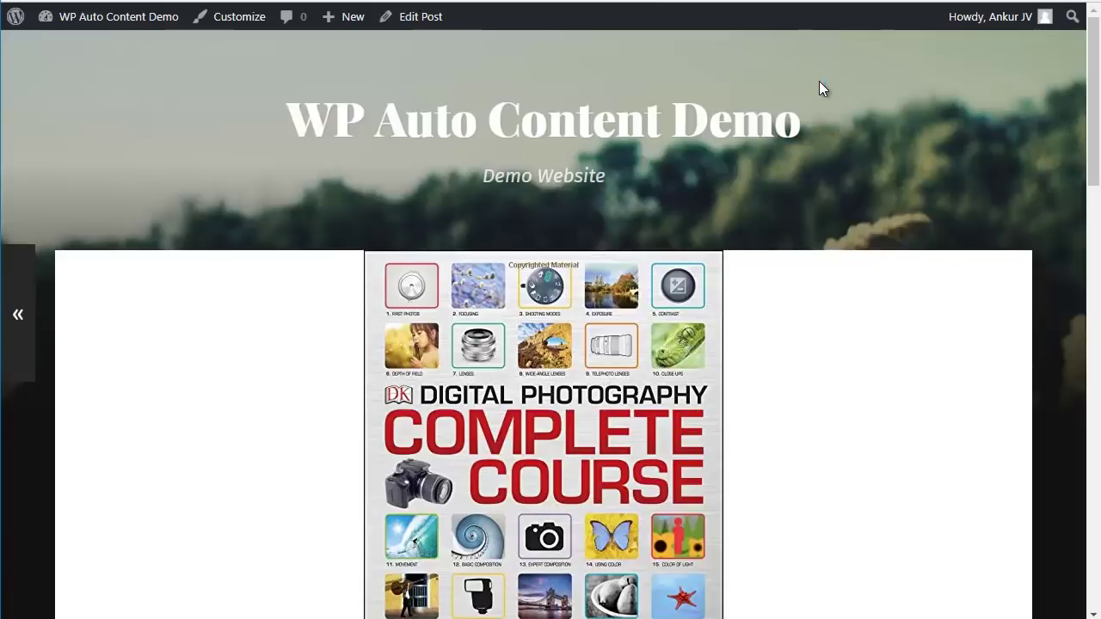
scroll(685, 134, down, 10)
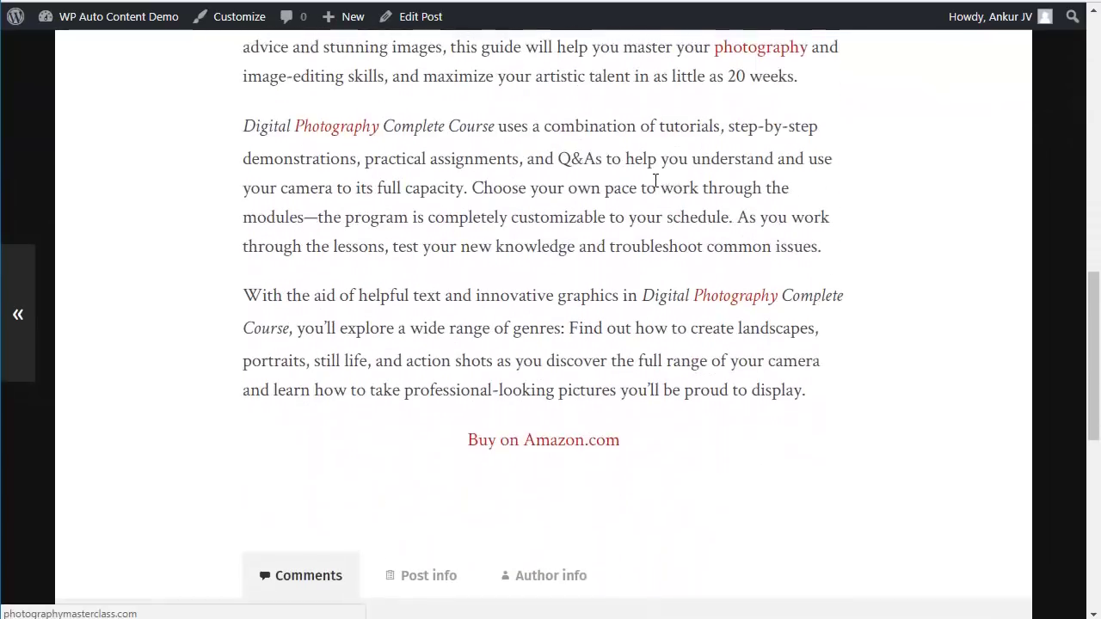
scroll(656, 181, up, 1)
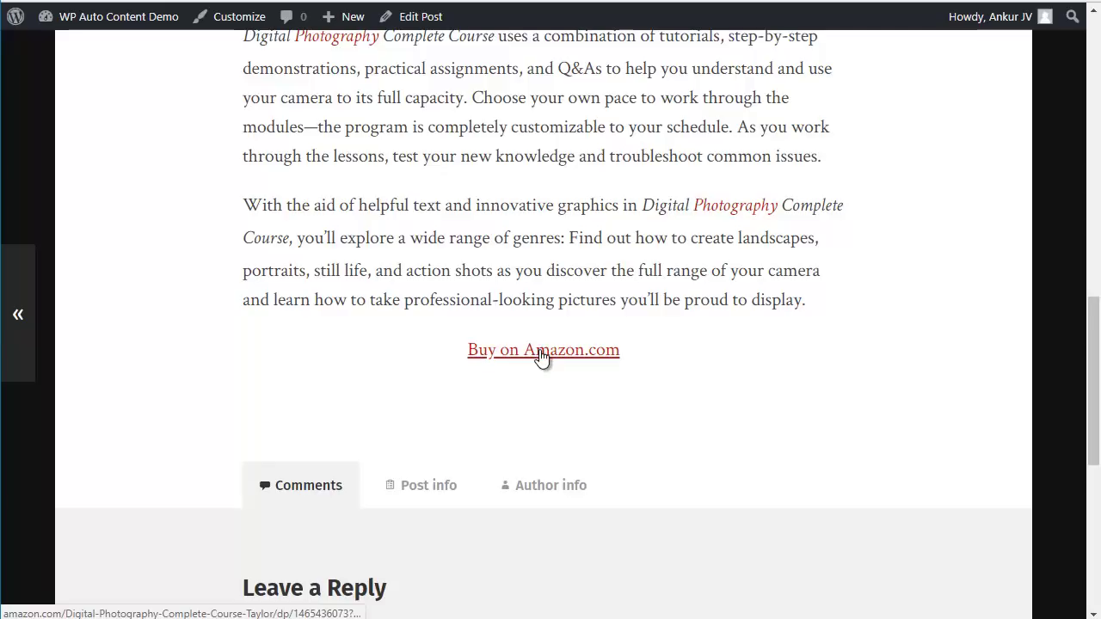
click(541, 355)
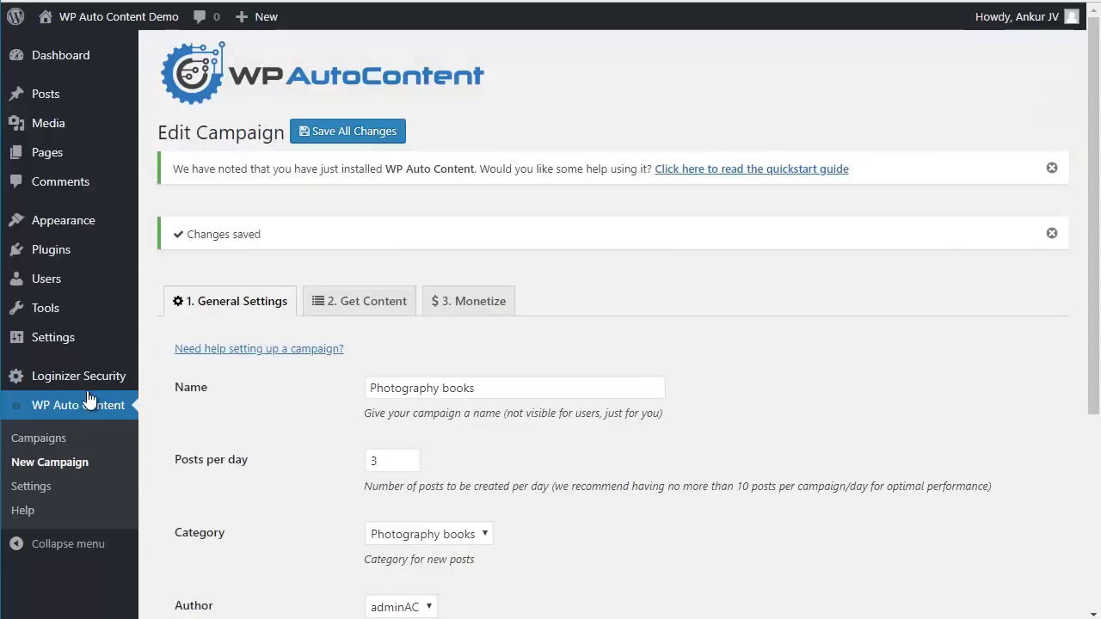
Edit the Learn photography campaign and review its Get Content sources.
click(226, 349)
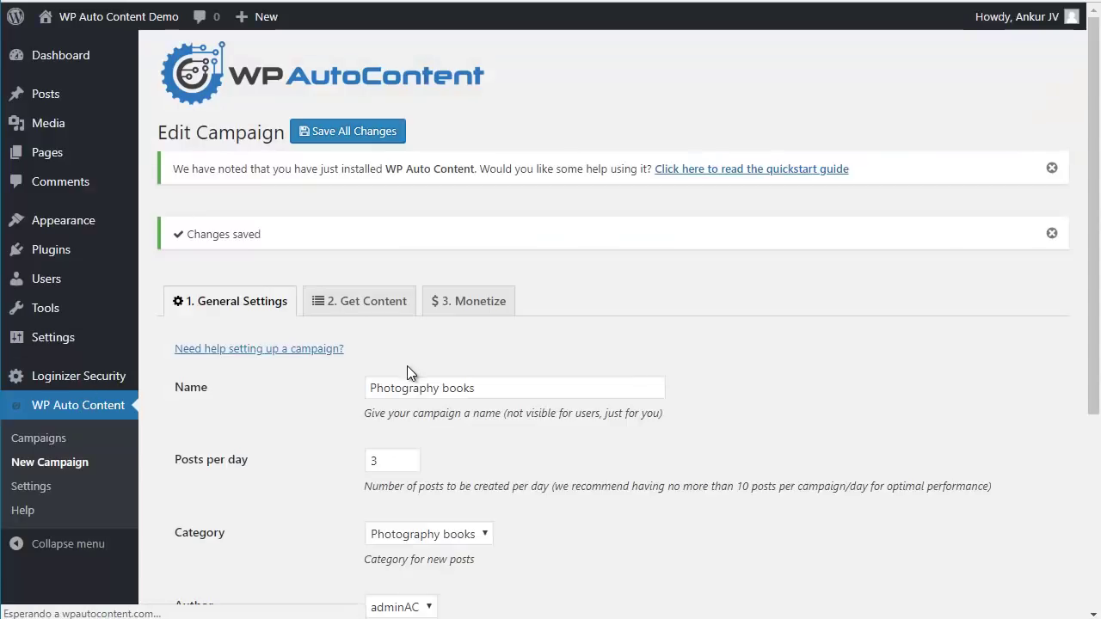
click(40, 405)
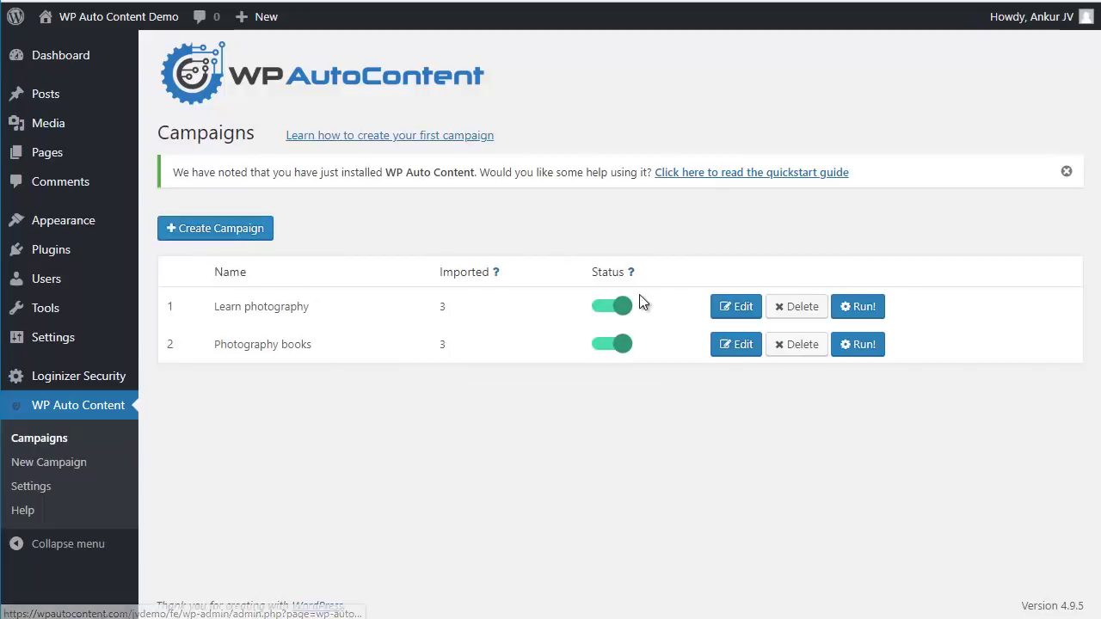
click(727, 306)
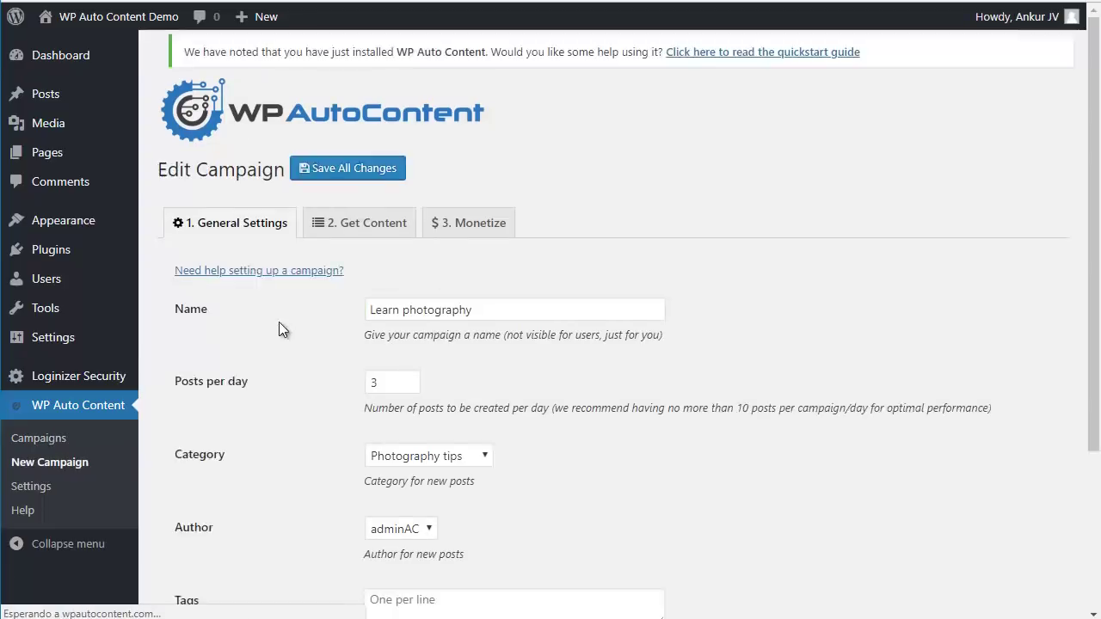
click(360, 246)
scroll(359, 246, down, 4)
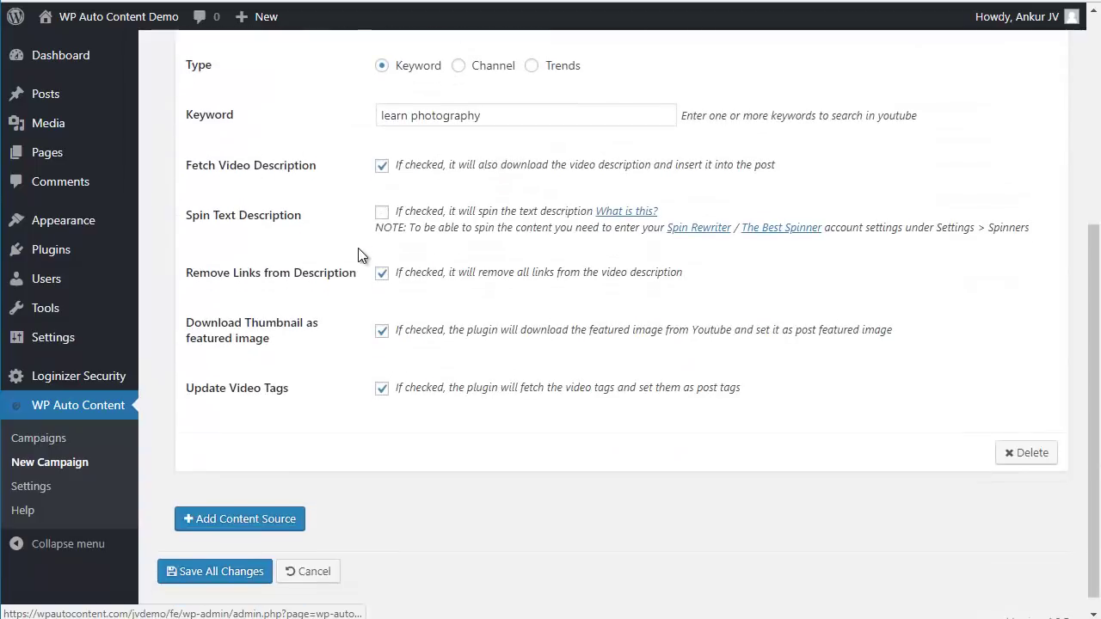
Browse the available content source types, then close the dialog without adding a source.
click(272, 517)
click(507, 317)
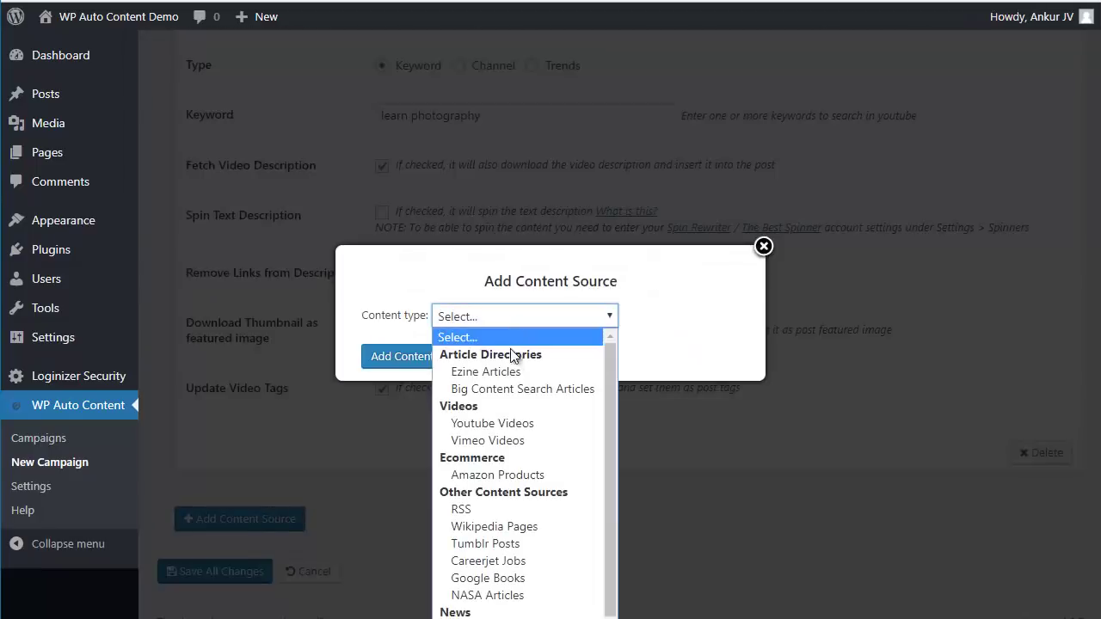
scroll(515, 361, down, 2)
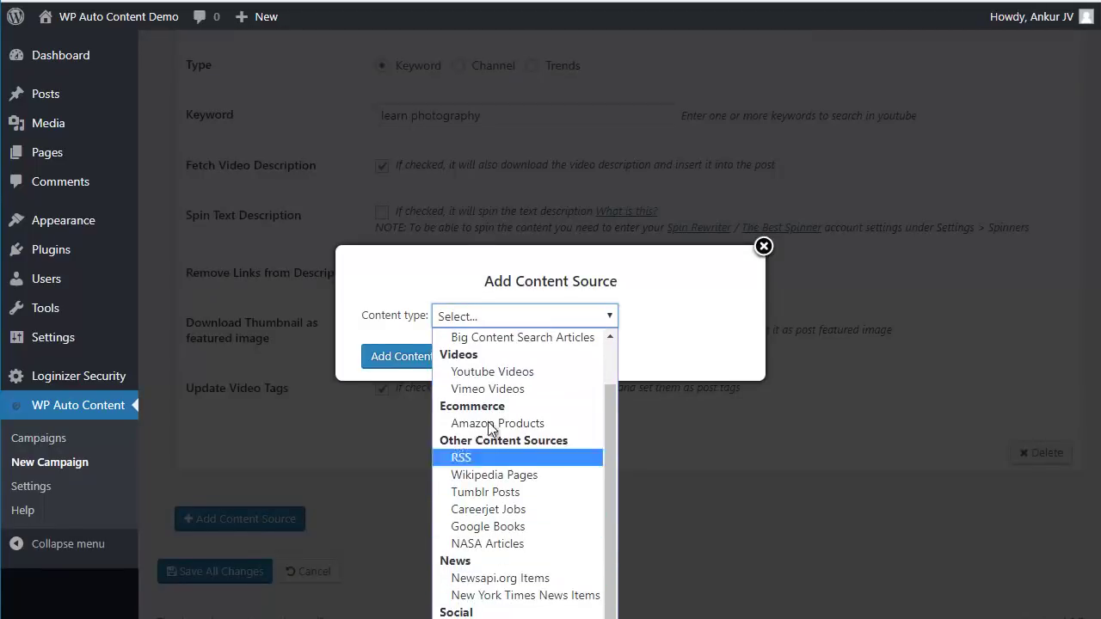
scroll(511, 378, up, 2)
click(763, 247)
Check the campaign's Monetize settings and return to the Campaigns list.
scroll(679, 327, up, 5)
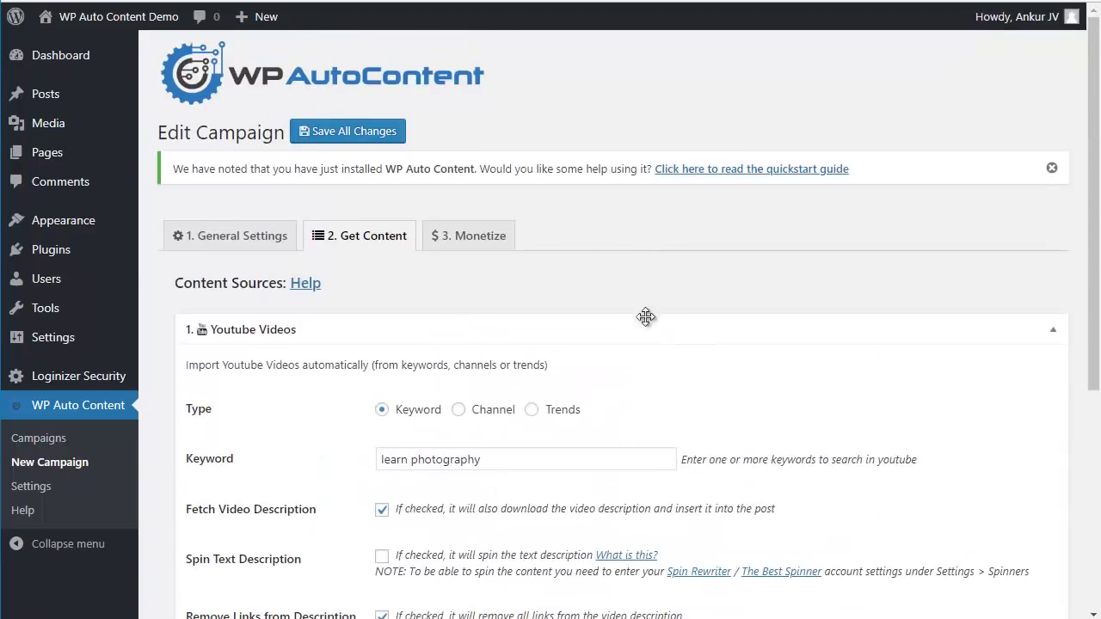
click(490, 243)
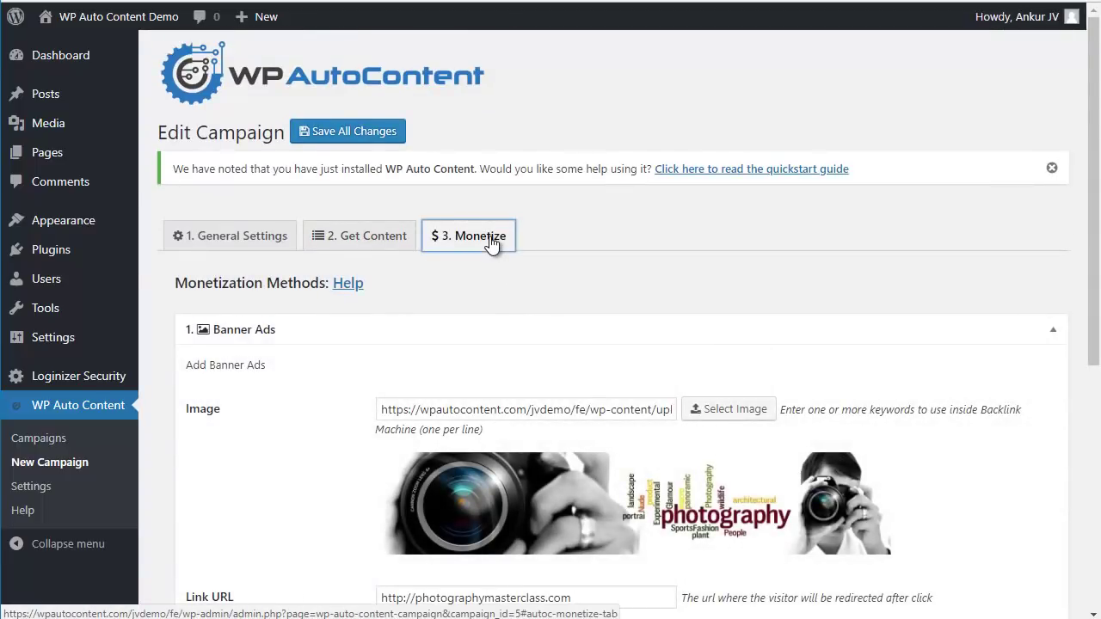
click(91, 405)
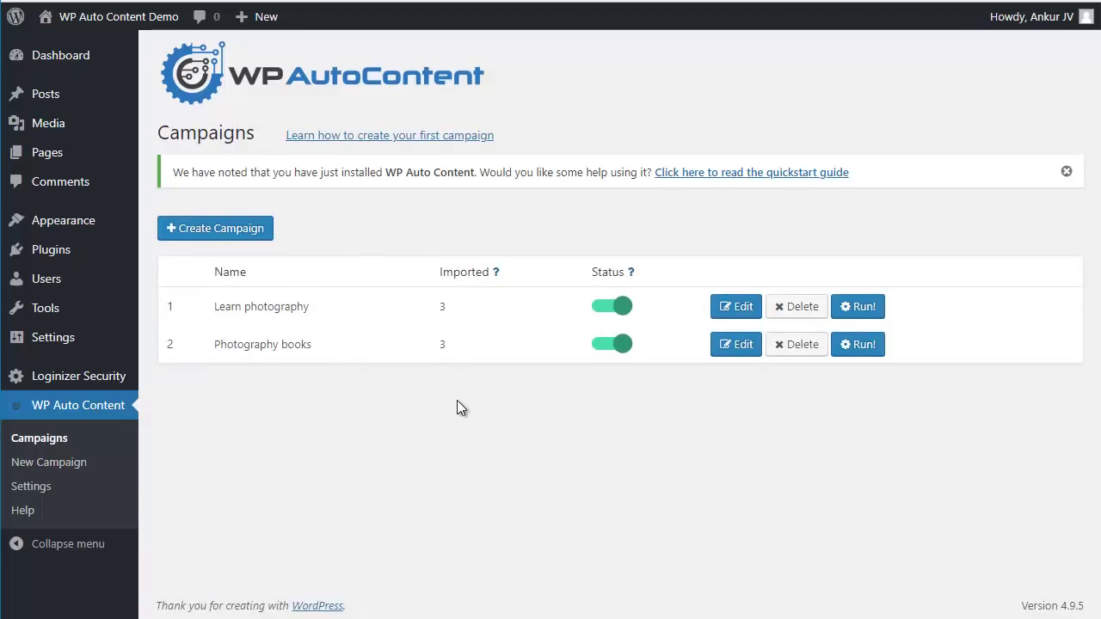